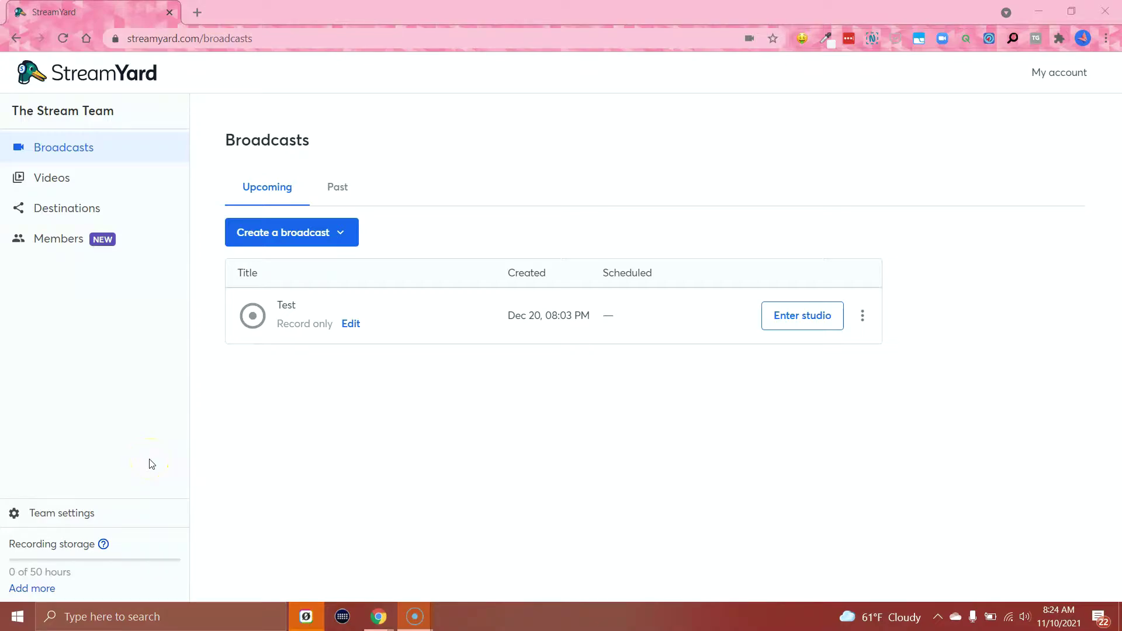
# Review the team's members page and its team settings, including the recording storage information
pyautogui.click(92, 243)
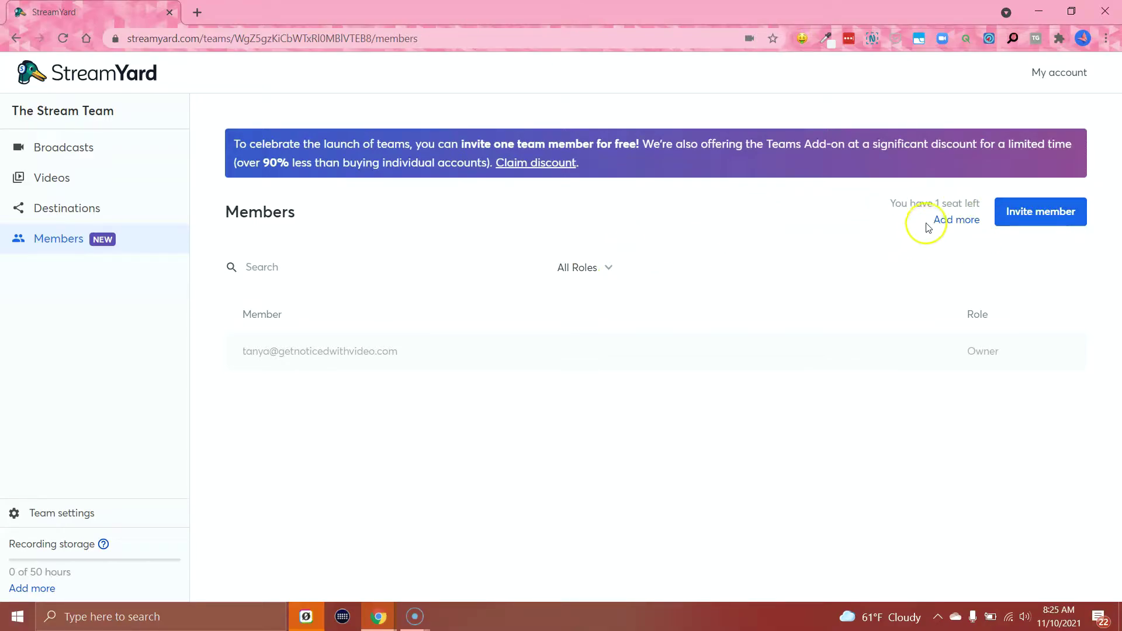
pyautogui.moveTo(461, 144); pyautogui.dragTo(640, 144)
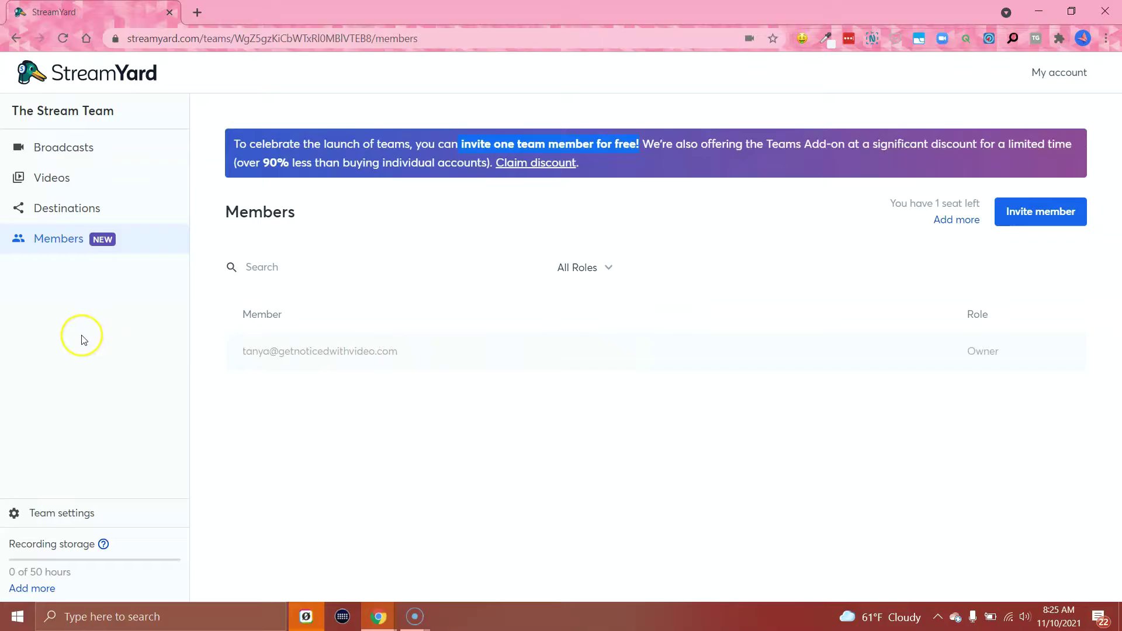
pyautogui.click(73, 521)
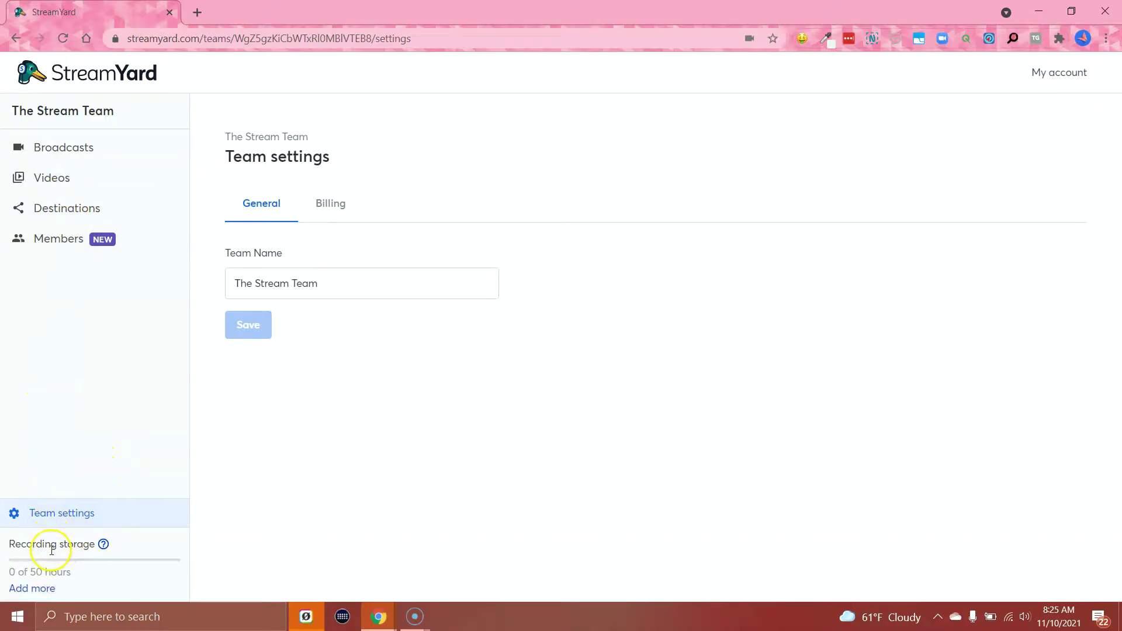
pyautogui.moveTo(104, 545)
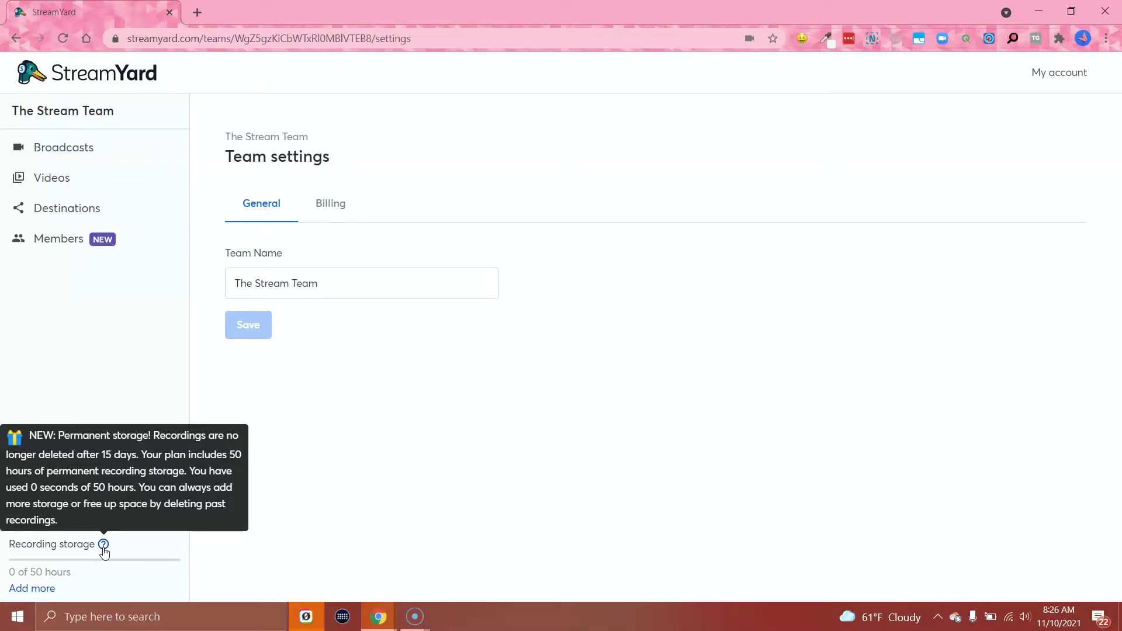
# View the team's recorded videos page and its list of streaming destinations
pyautogui.click(80, 179)
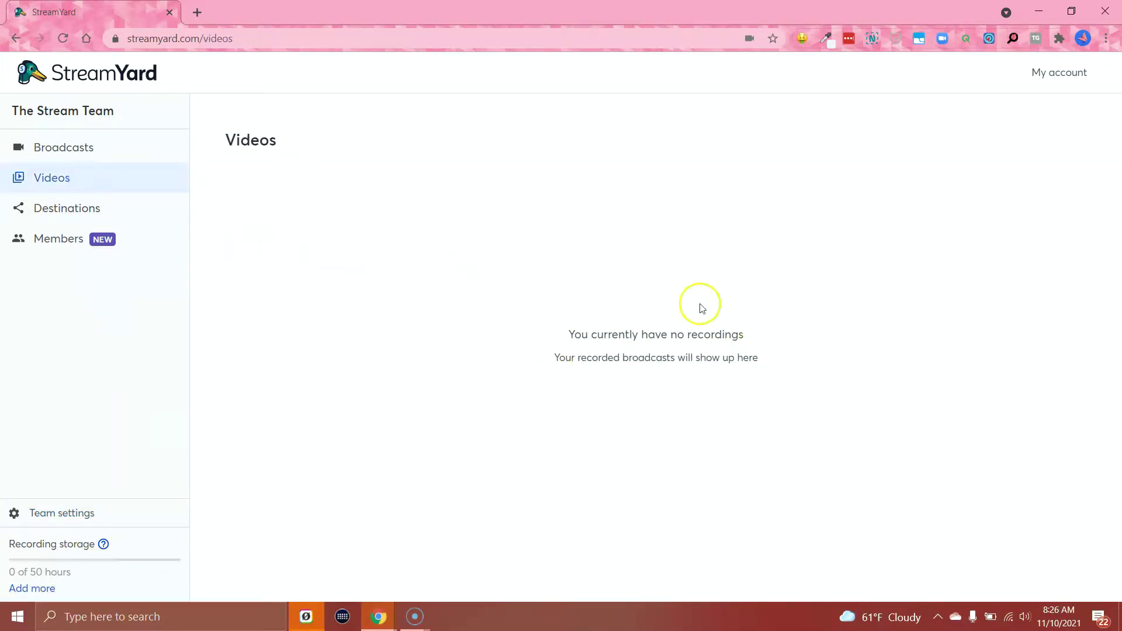
pyautogui.moveTo(102, 546)
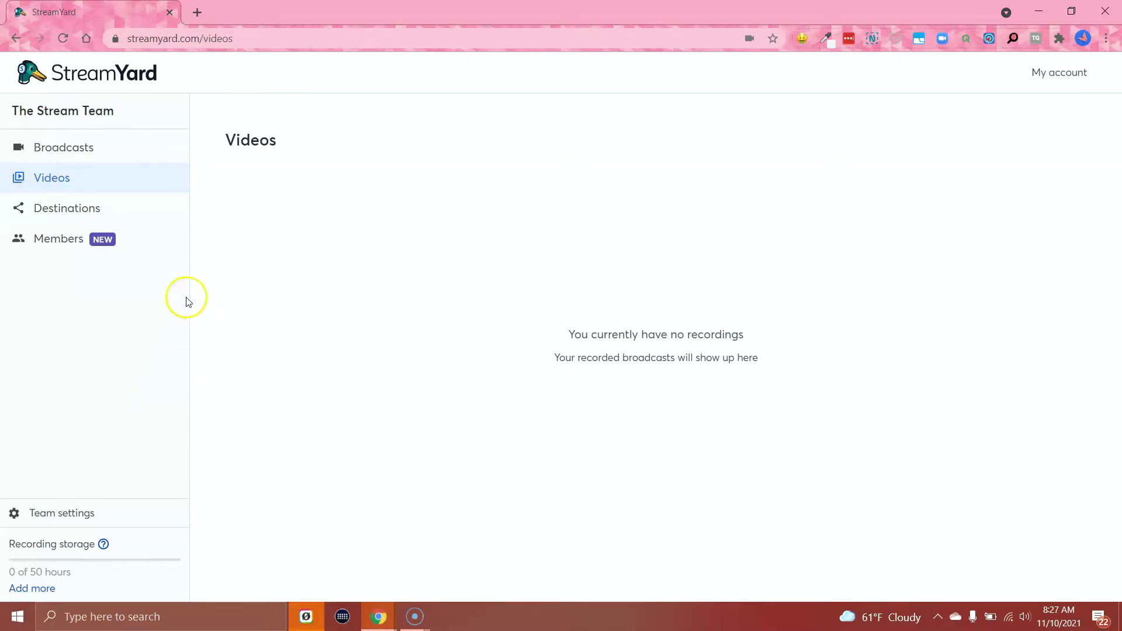
pyautogui.click(82, 214)
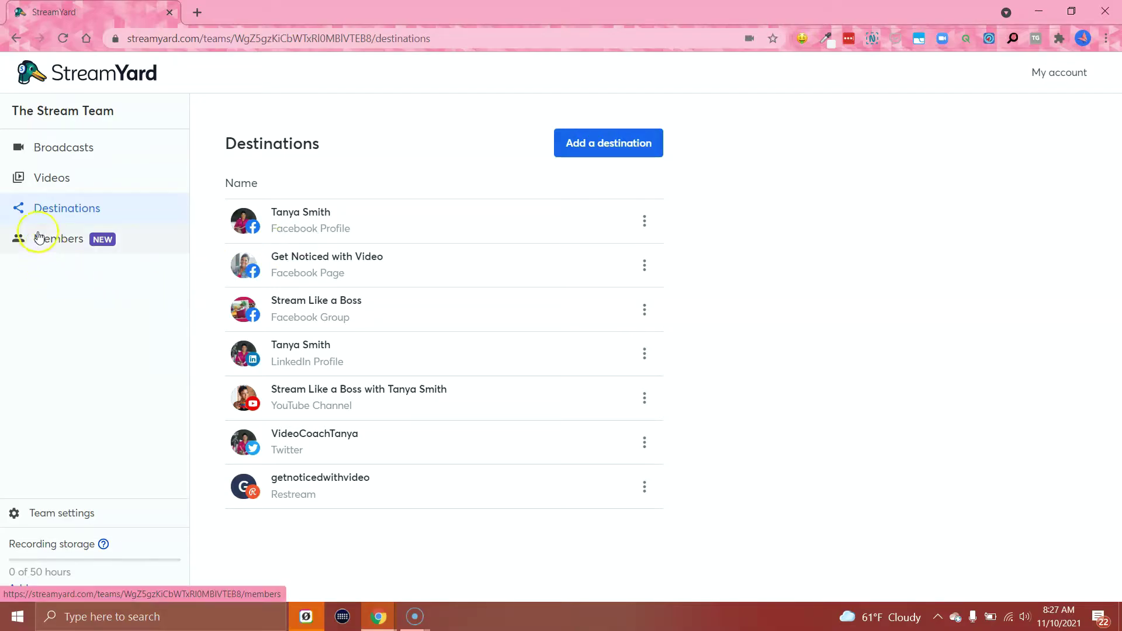
# Browse the list of past broadcasts and return to the upcoming broadcasts
pyautogui.click(101, 144)
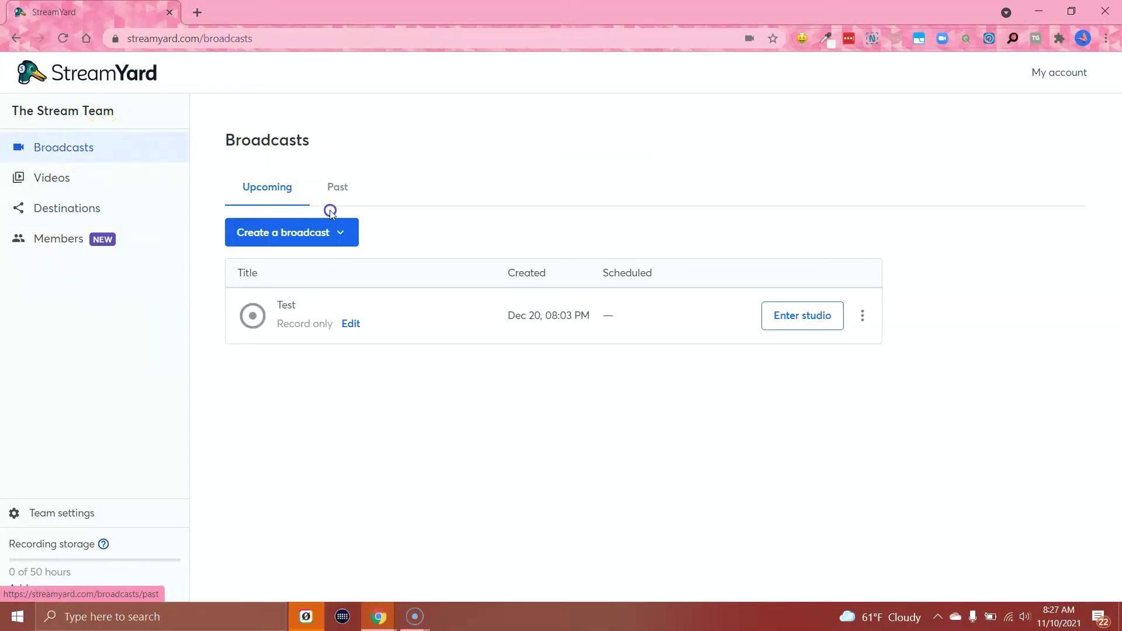
pyautogui.click(433, 257)
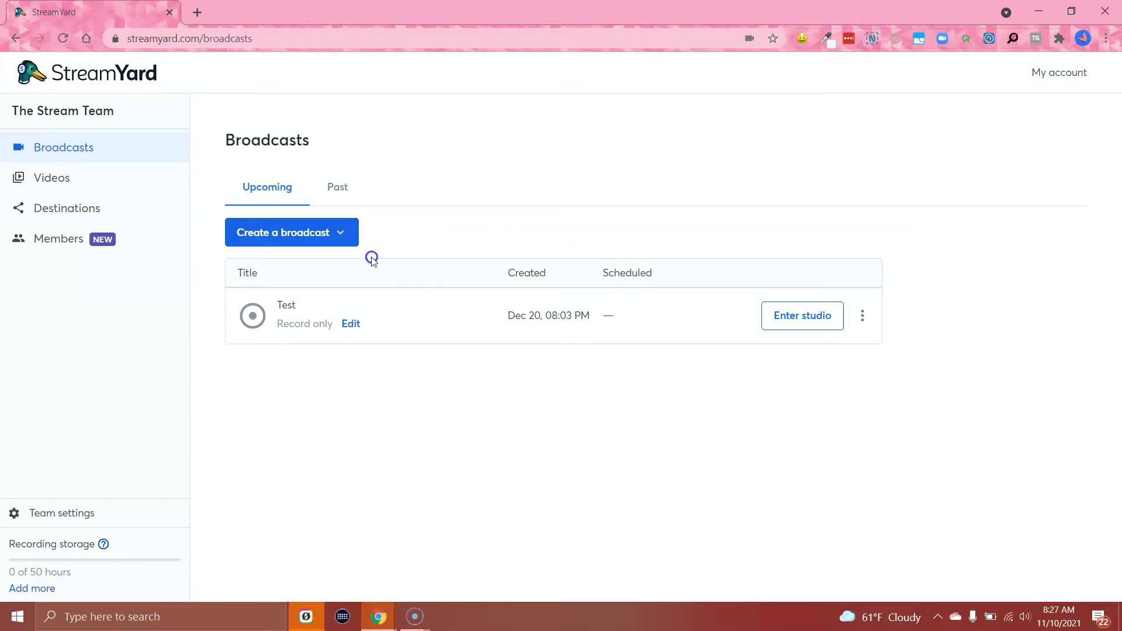
pyautogui.click(345, 188)
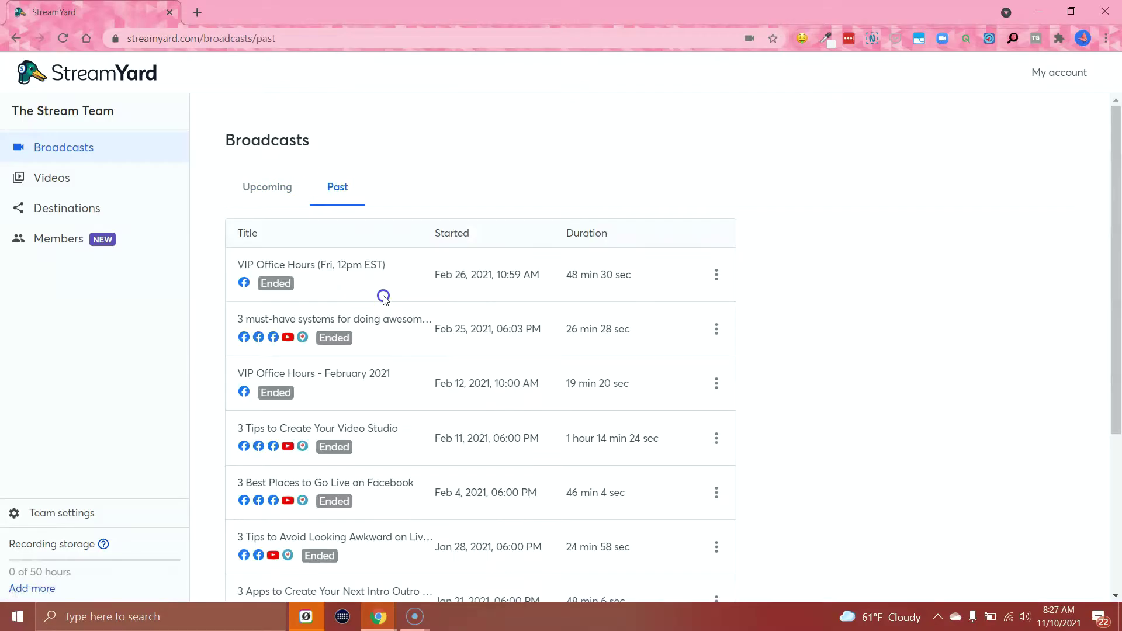
pyautogui.scroll(-3, 513, 287)
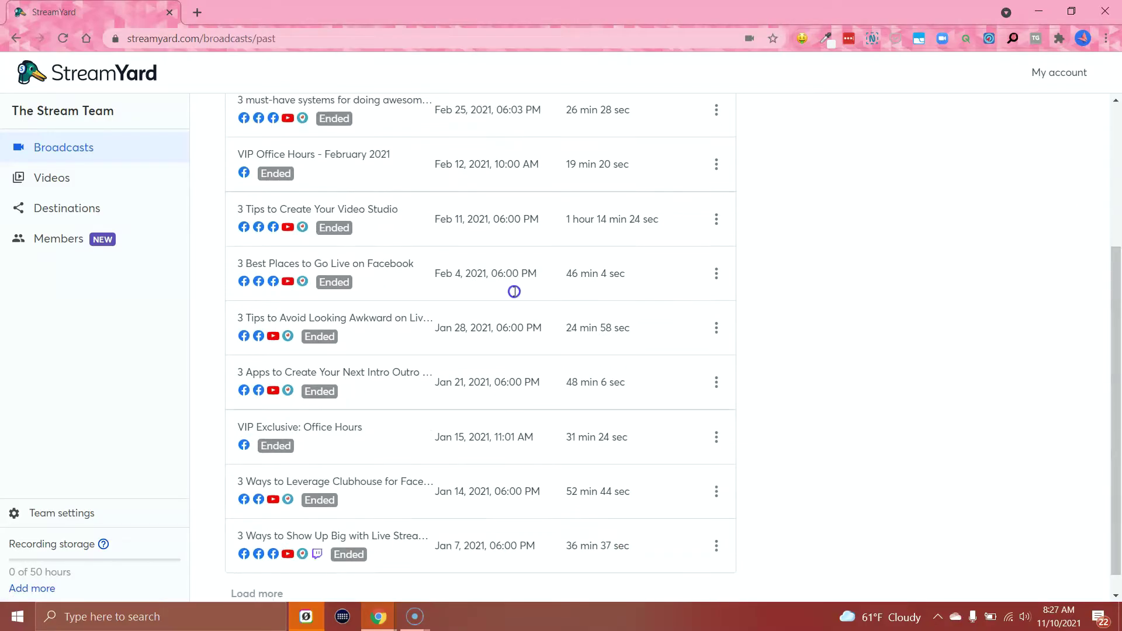
pyautogui.scroll(5, 534, 365)
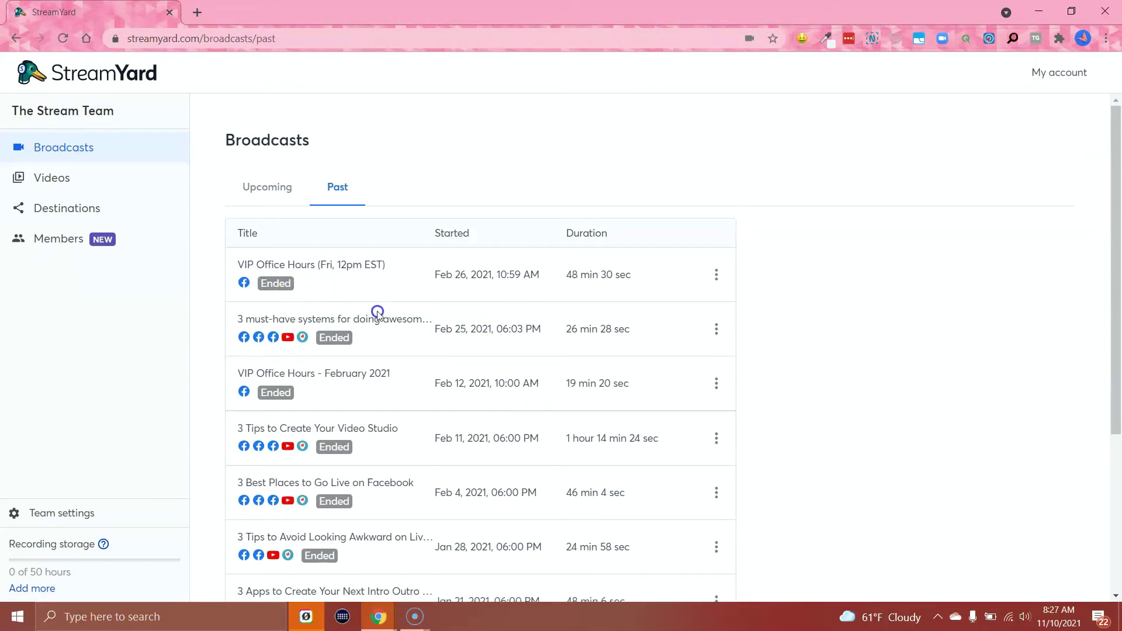
pyautogui.click(261, 188)
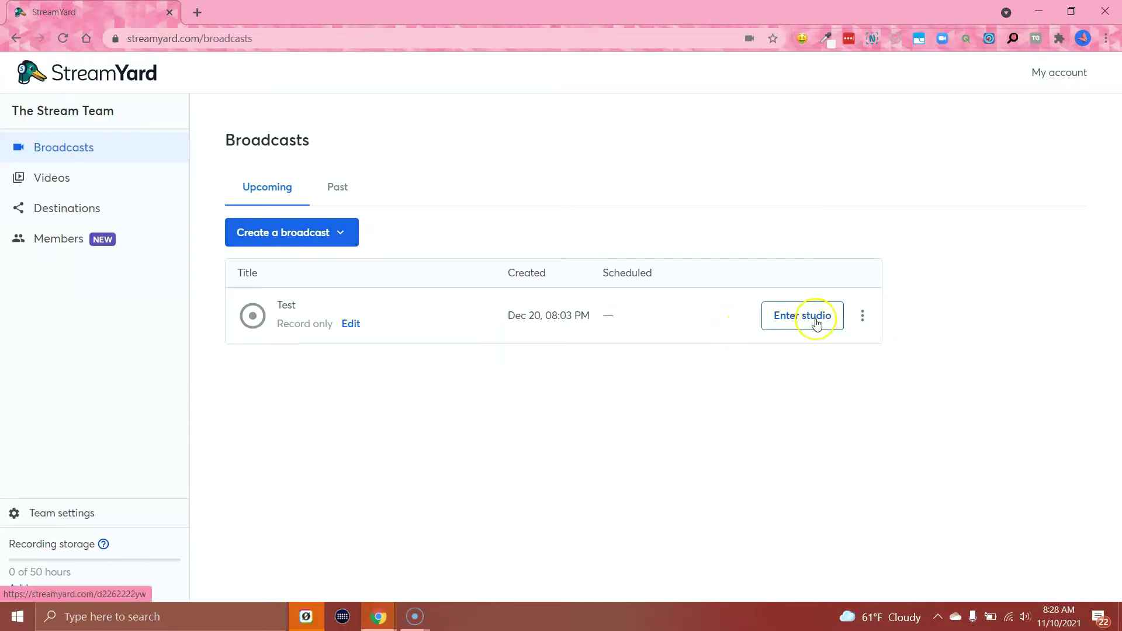
# Enter the studio of the Test broadcast and add the host's camera to the stream
pyautogui.click(863, 317)
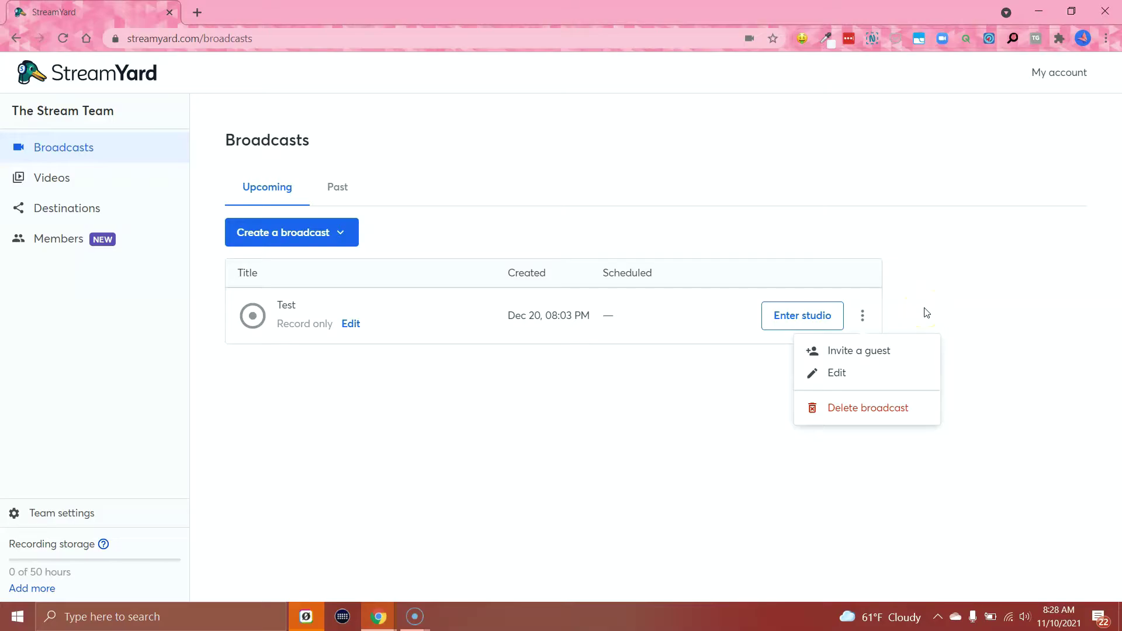
pyautogui.click(806, 315)
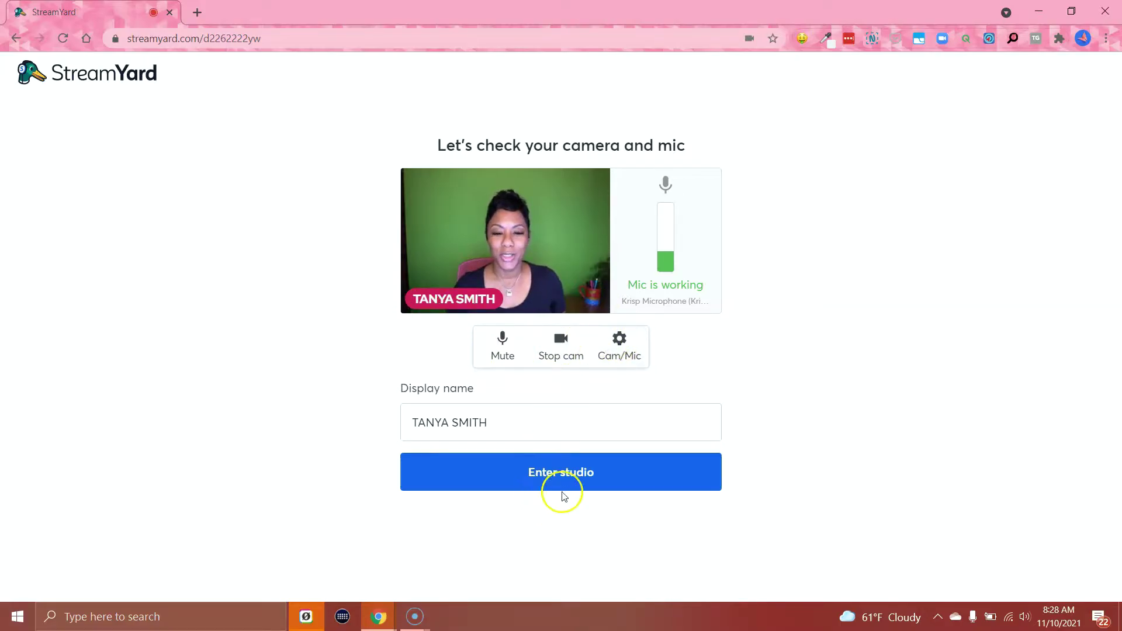
pyautogui.click(573, 471)
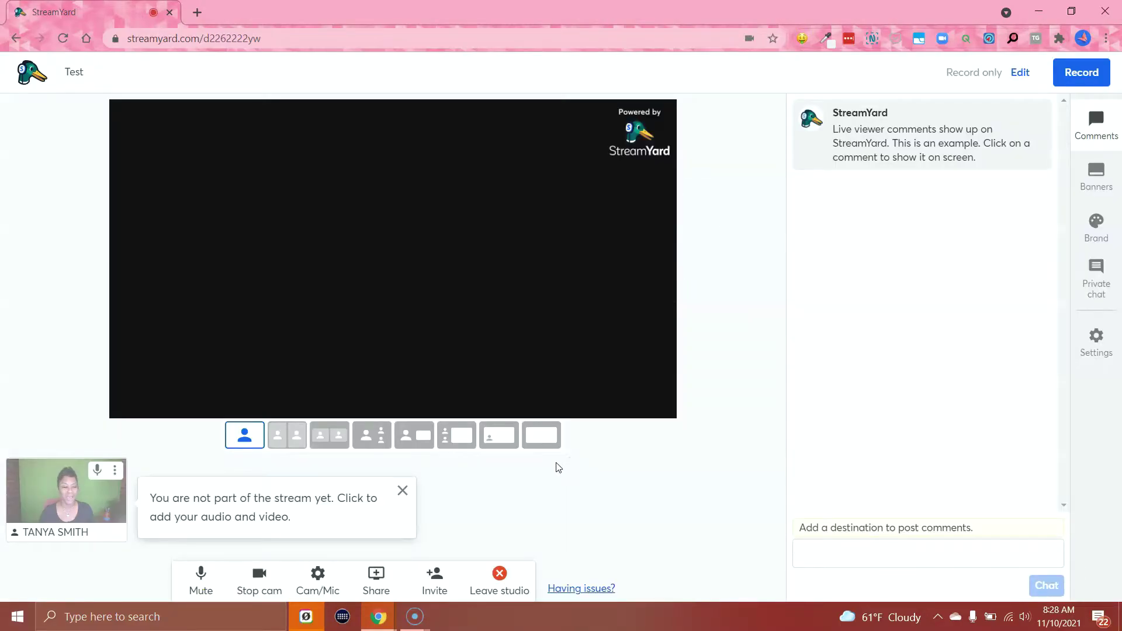
pyautogui.moveTo(954, 156)
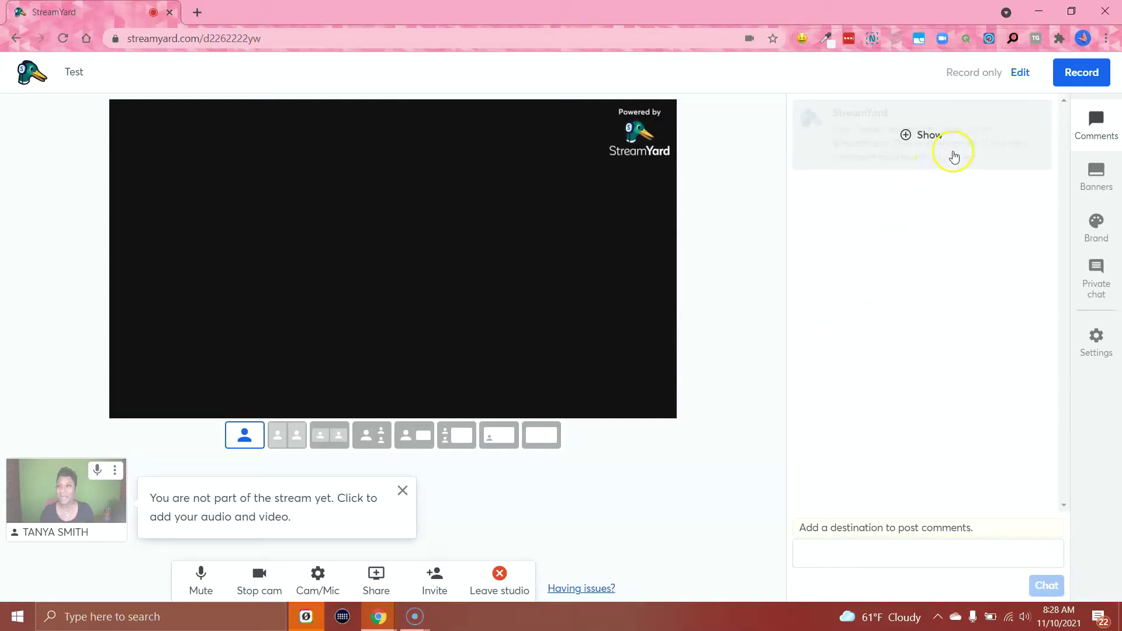
pyautogui.moveTo(67, 519)
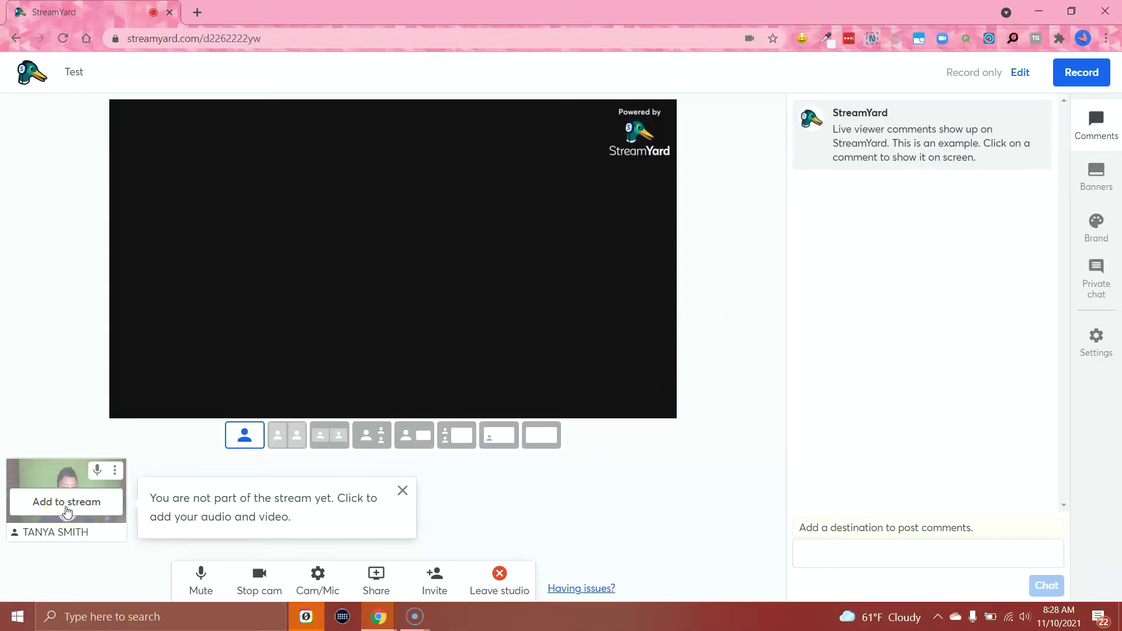
pyautogui.click(72, 508)
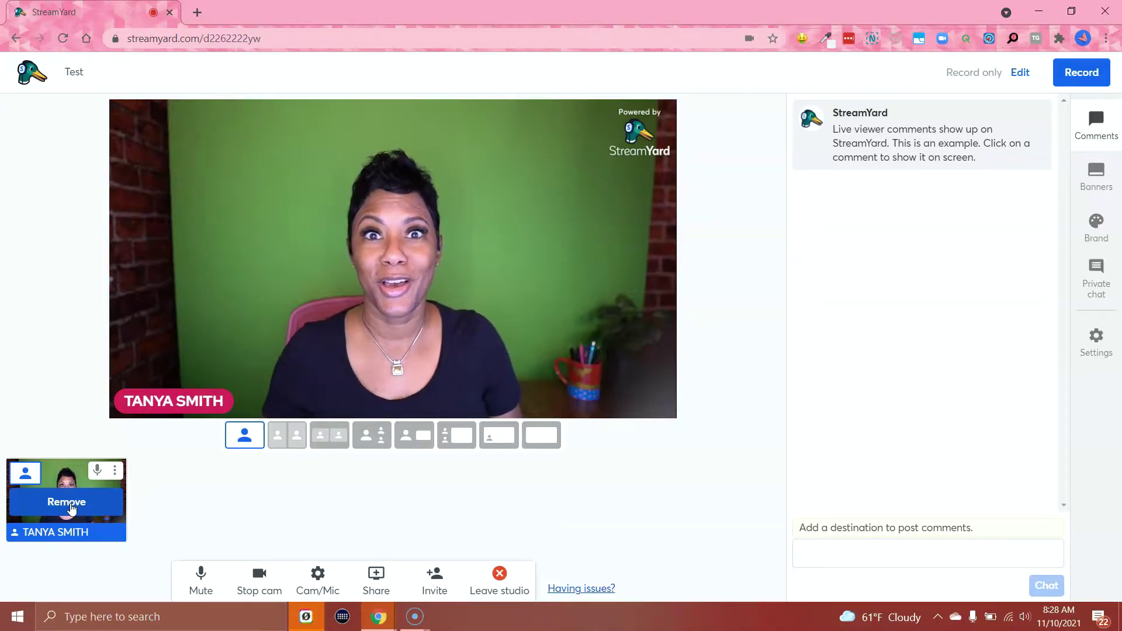
# Show the "Join us: getnoticedwithvideo.com/community" ticker from the Default Tickers folder on the stream, and hide it again
pyautogui.moveTo(283, 325)
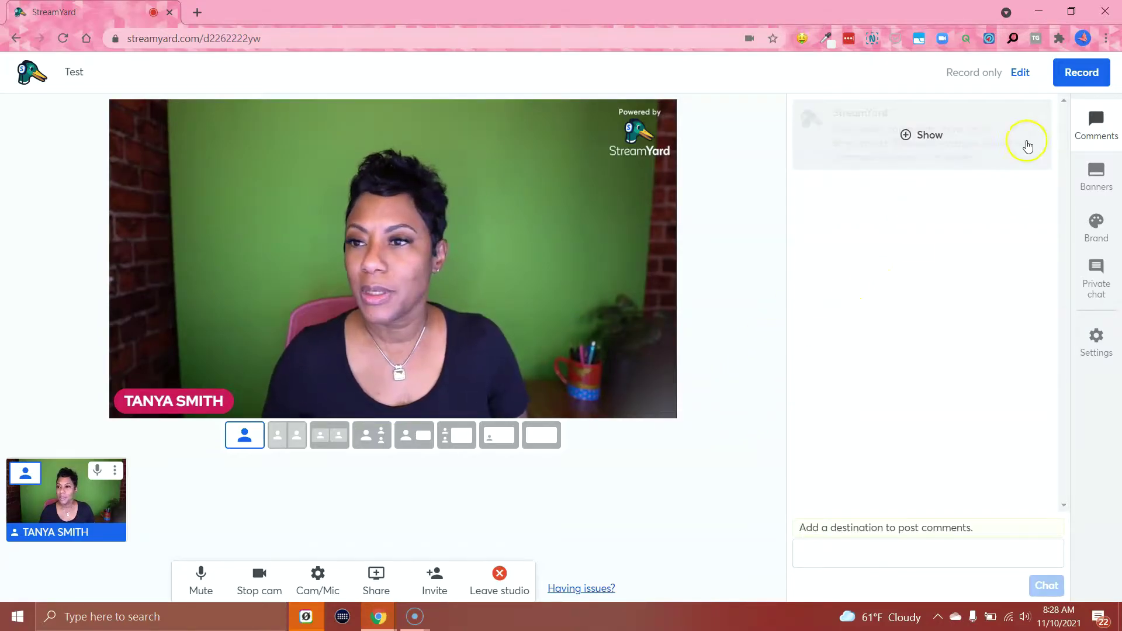
pyautogui.click(1096, 186)
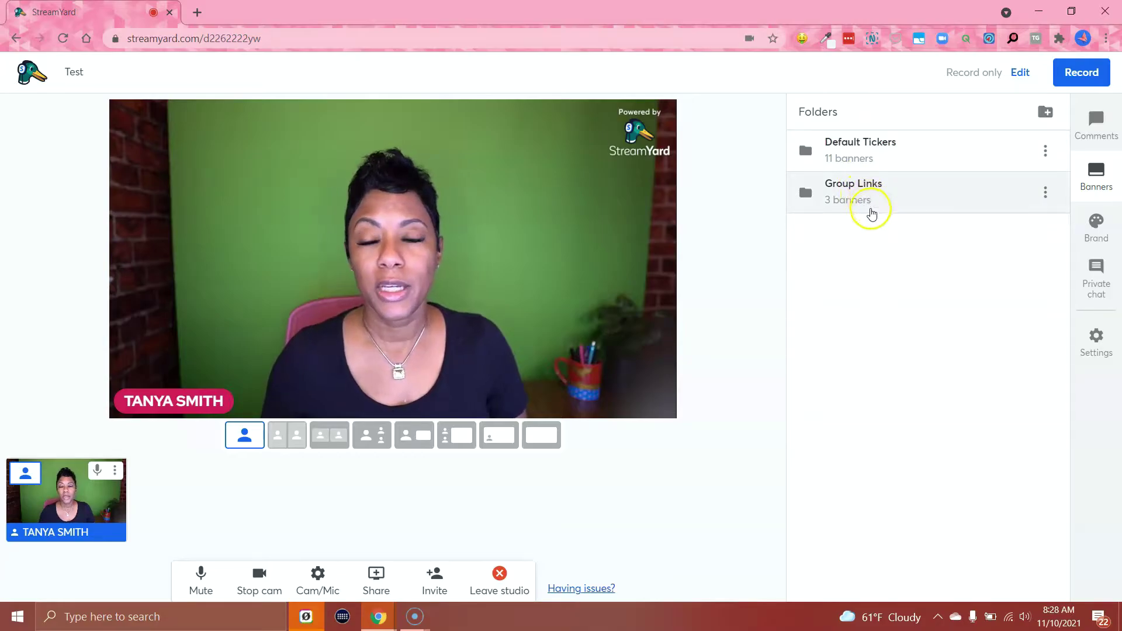
pyautogui.click(988, 152)
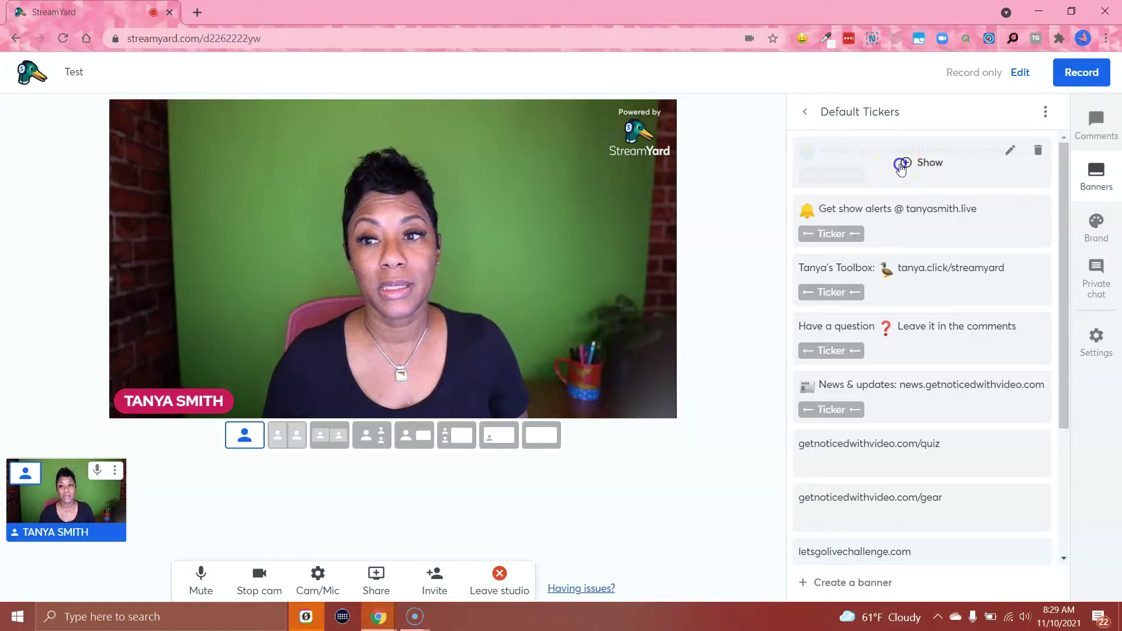
pyautogui.click(905, 163)
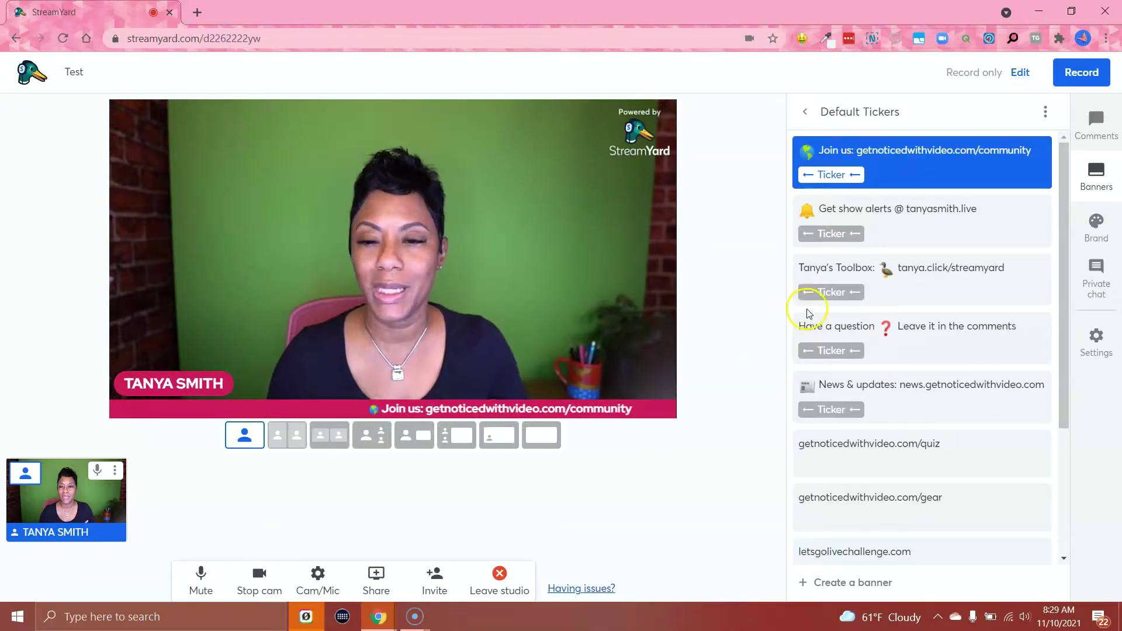
pyautogui.moveTo(906, 145)
pyautogui.click(908, 175)
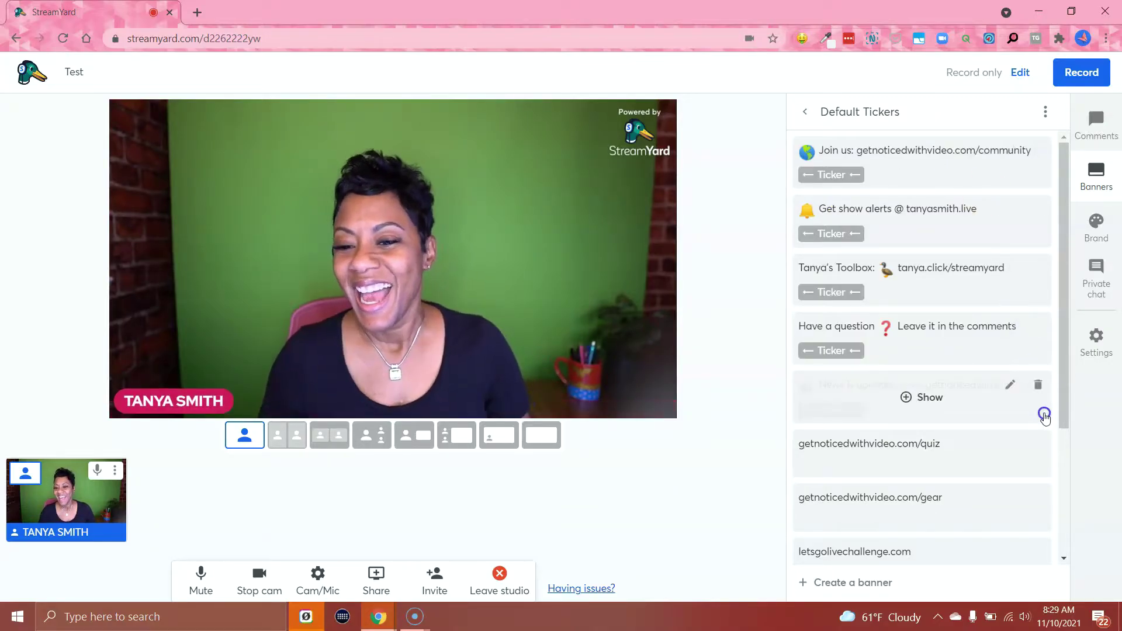
pyautogui.click(805, 111)
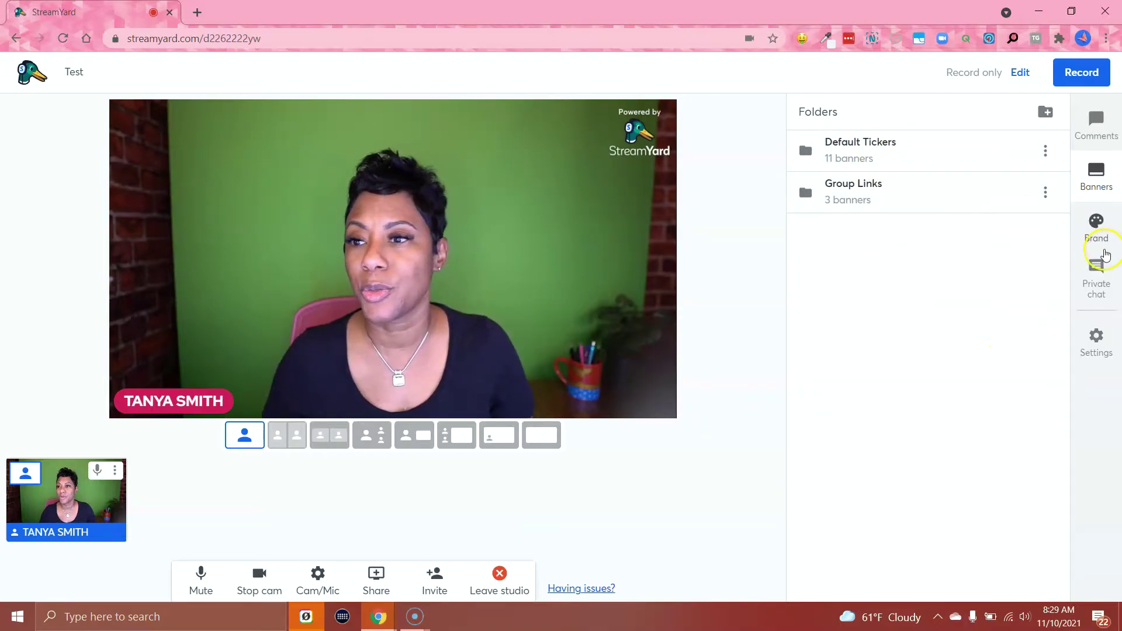
# Try the Default, Minimal and Block brand themes and return to the Bubble theme
pyautogui.click(1096, 225)
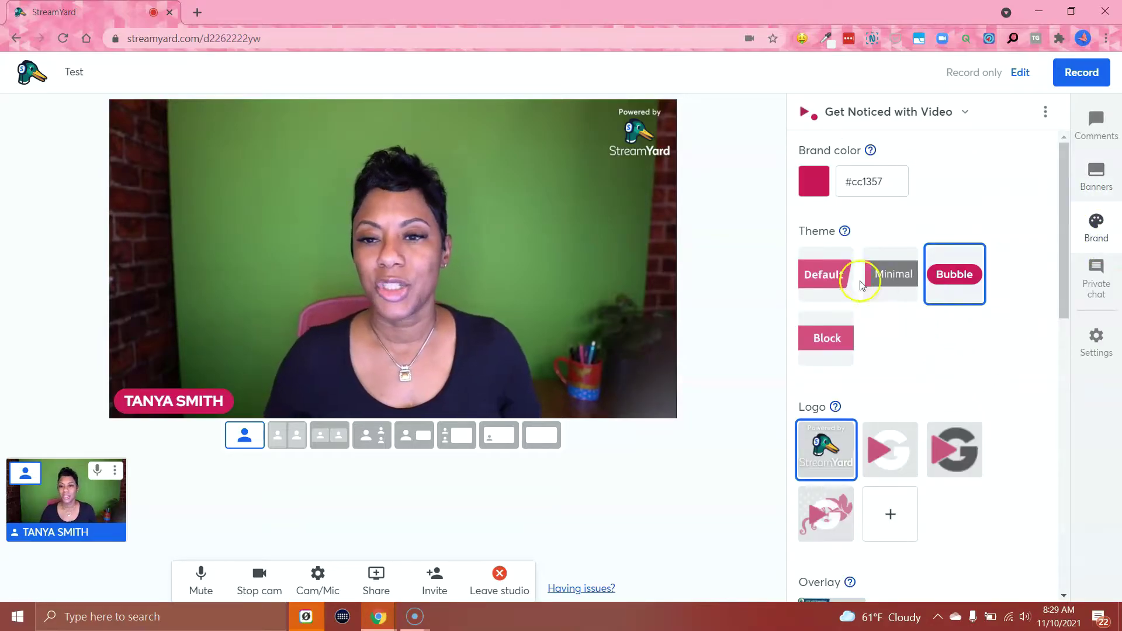
pyautogui.click(832, 282)
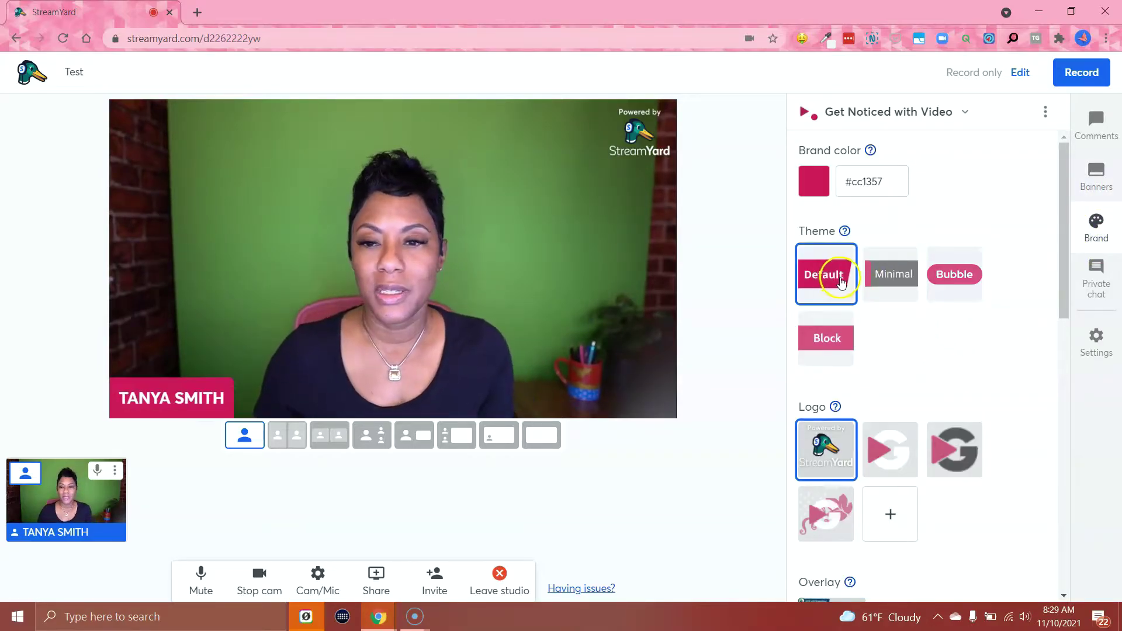
pyautogui.click(888, 281)
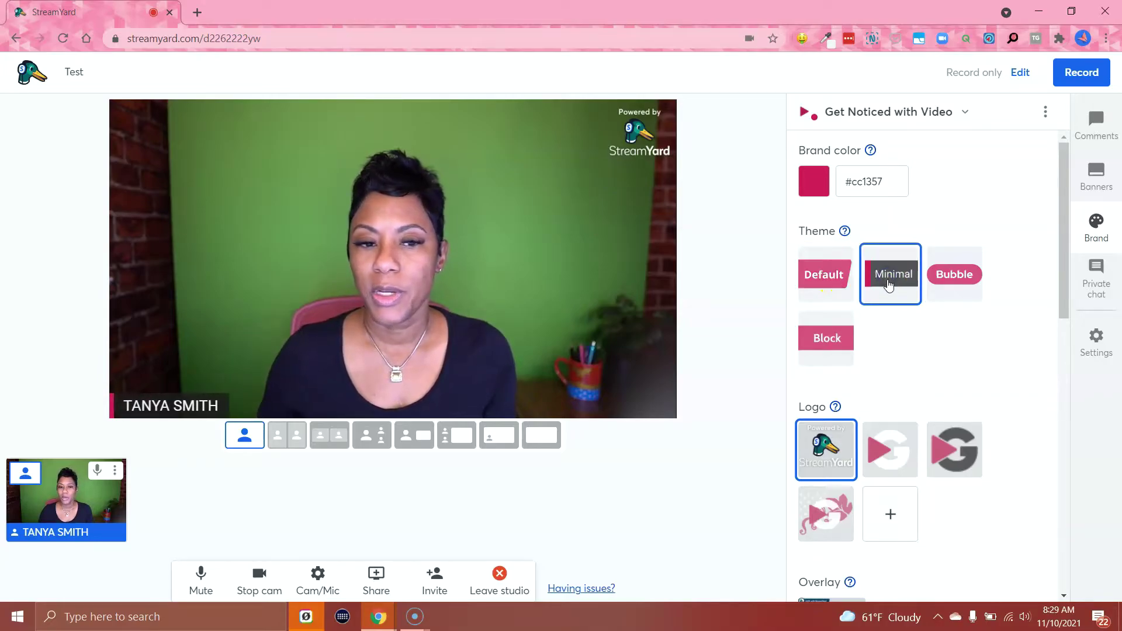
pyautogui.click(840, 349)
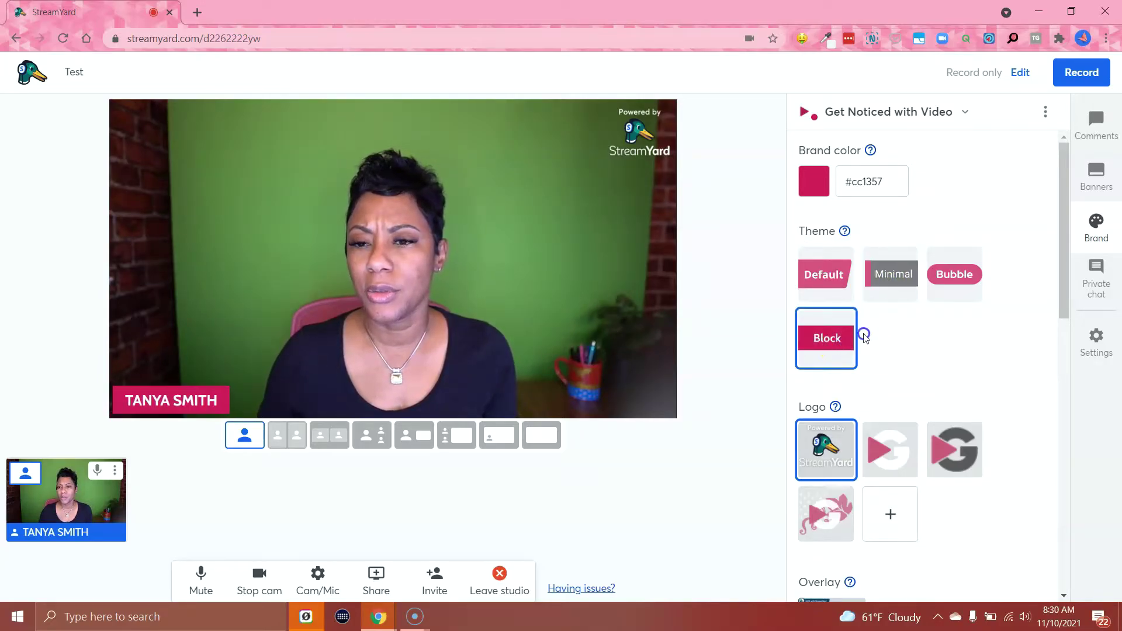
pyautogui.click(943, 278)
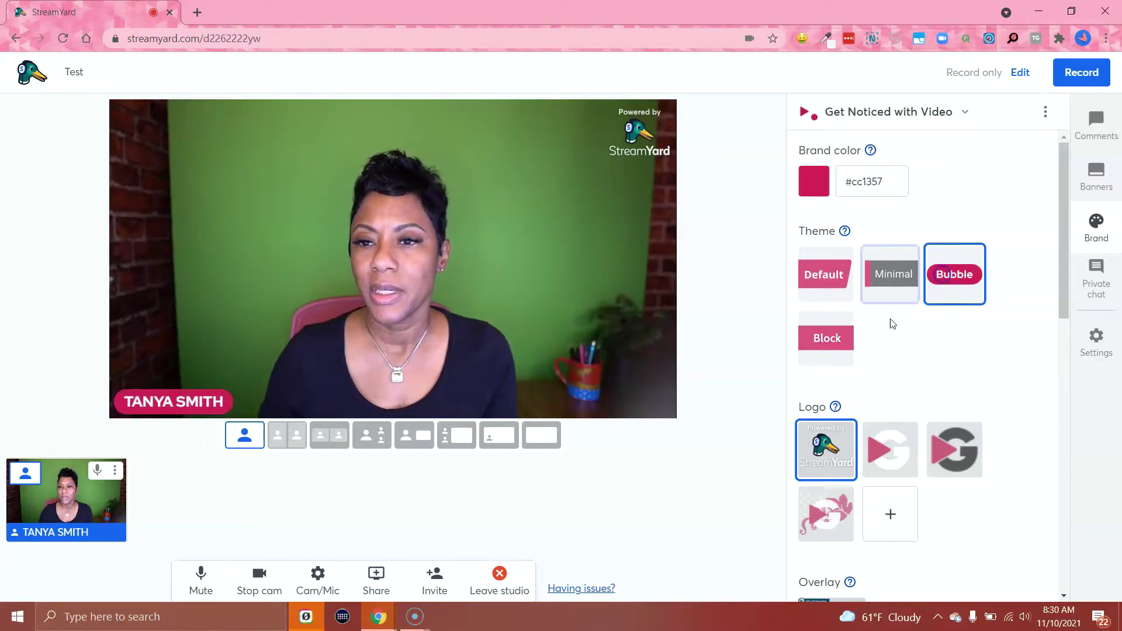
# Switch the stream logo to the white G with the pink play arrow and show the Like-Subscribe overlay
pyautogui.click(884, 453)
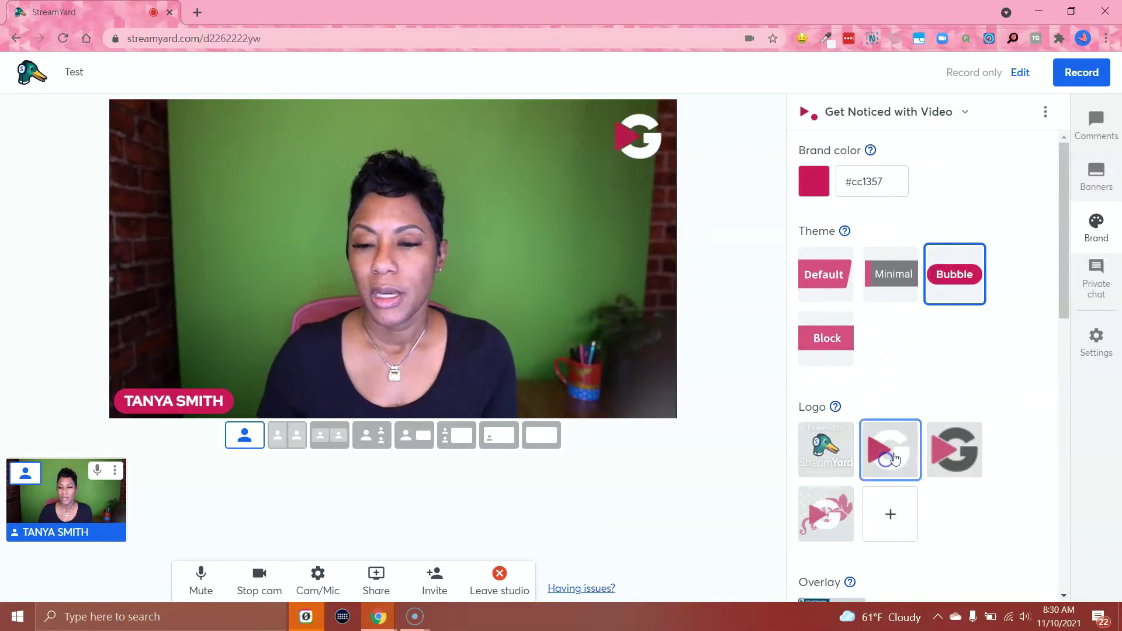
pyautogui.scroll(-5, 891, 467)
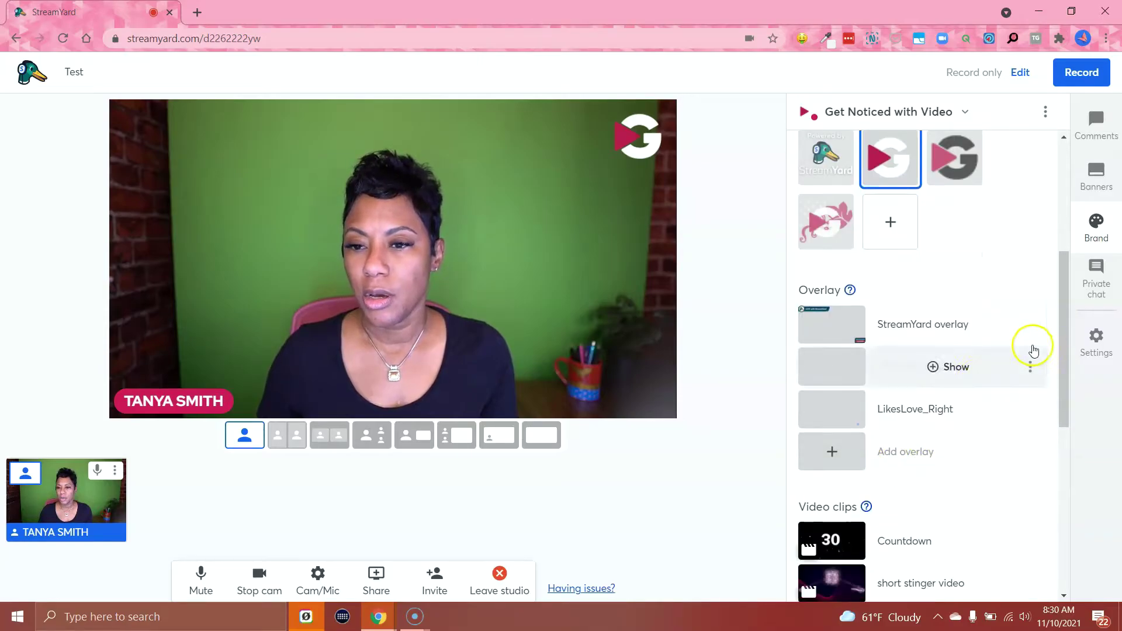
pyautogui.scroll(-4, 949, 321)
pyautogui.scroll(3, 939, 343)
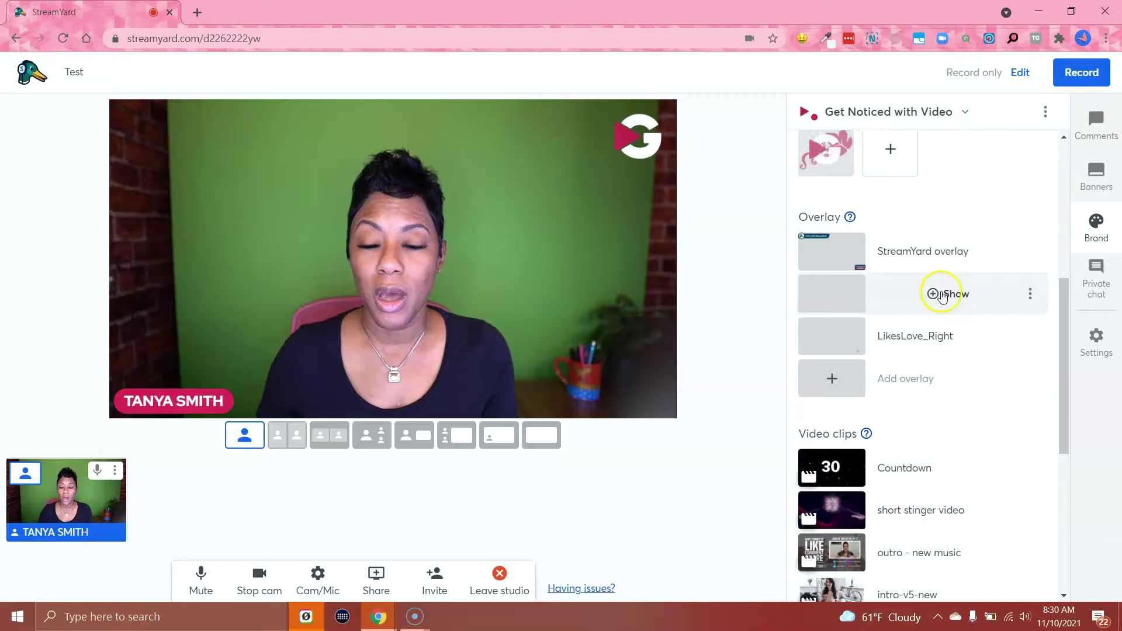
pyautogui.click(935, 293)
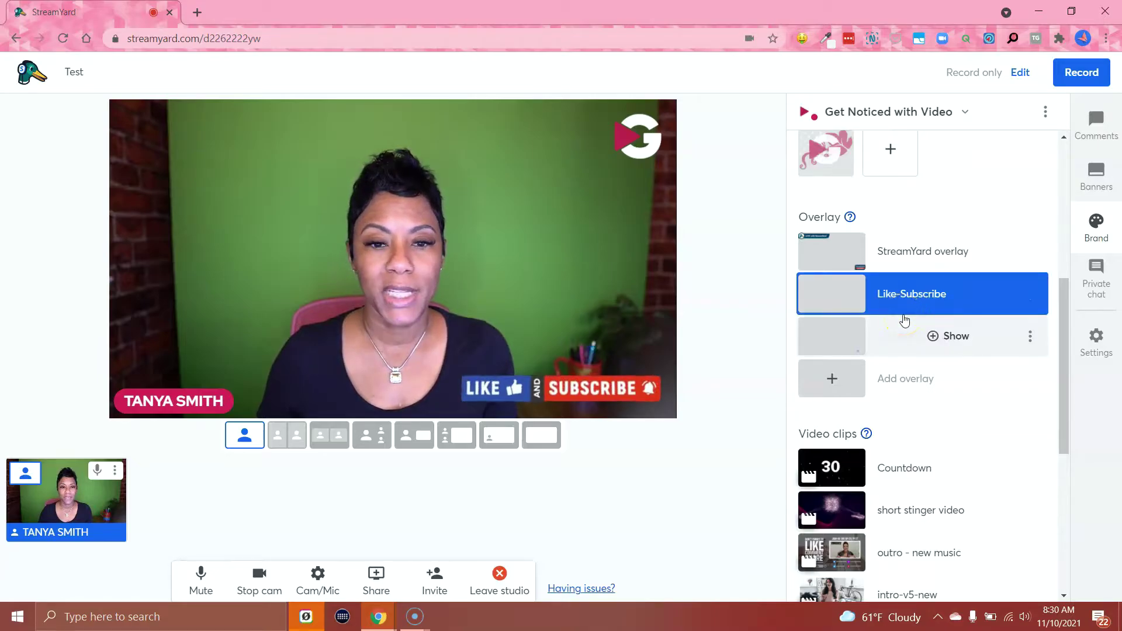
pyautogui.moveTo(897, 304)
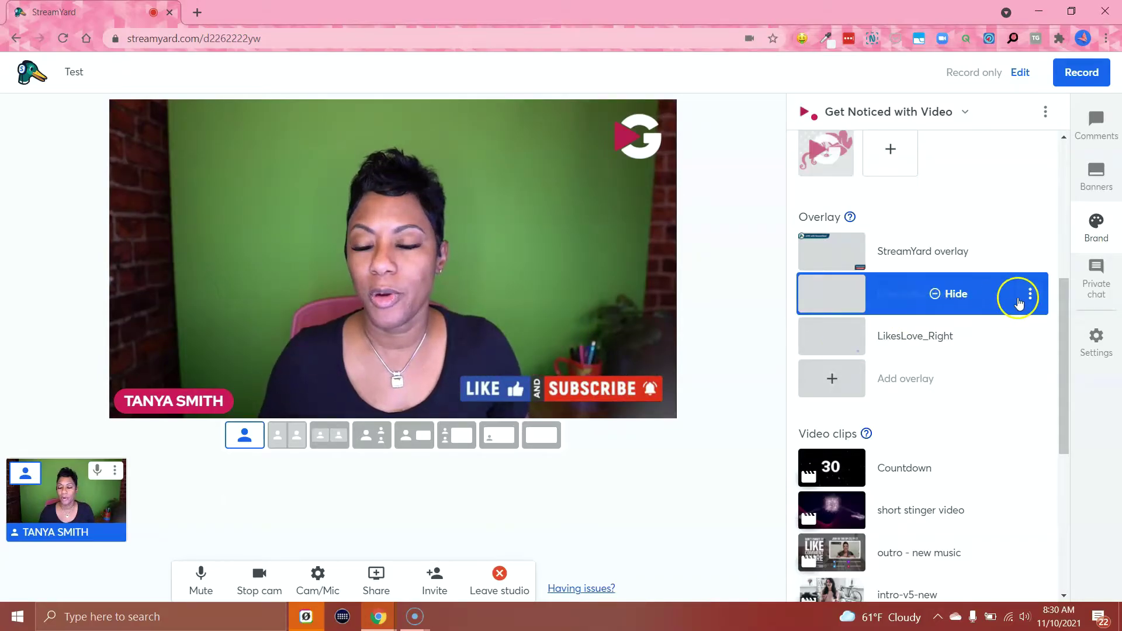
# Replace the Like-Subscribe overlay with the LikesLove_Right overlay and look through the video clips and backgrounds
pyautogui.click(958, 298)
pyautogui.click(923, 345)
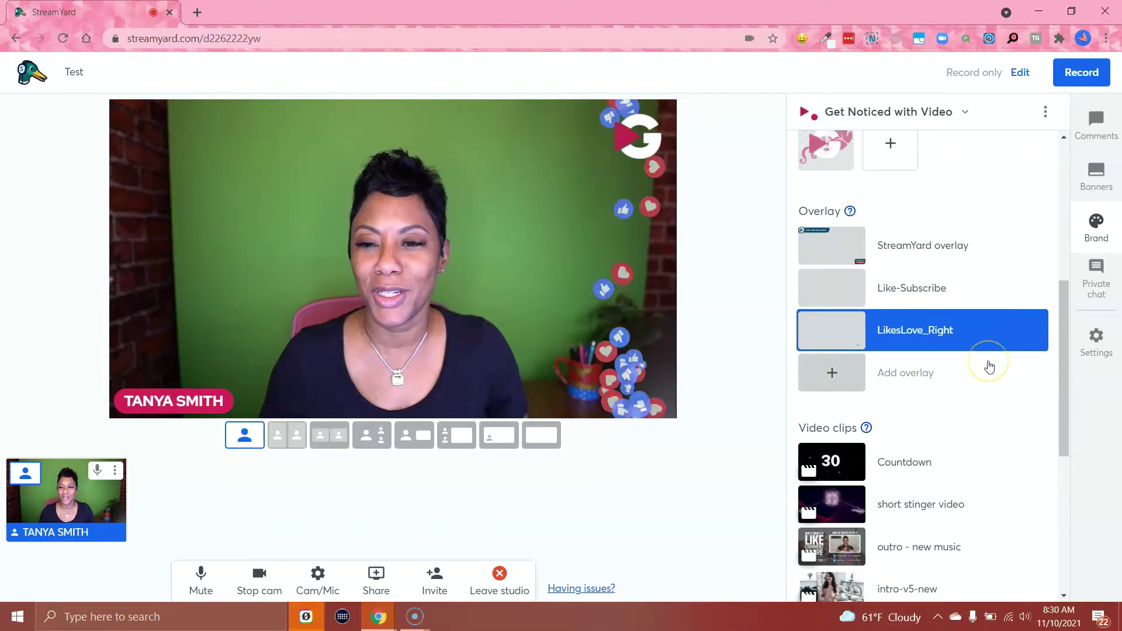
pyautogui.scroll(-2, 987, 368)
pyautogui.scroll(-2, 989, 367)
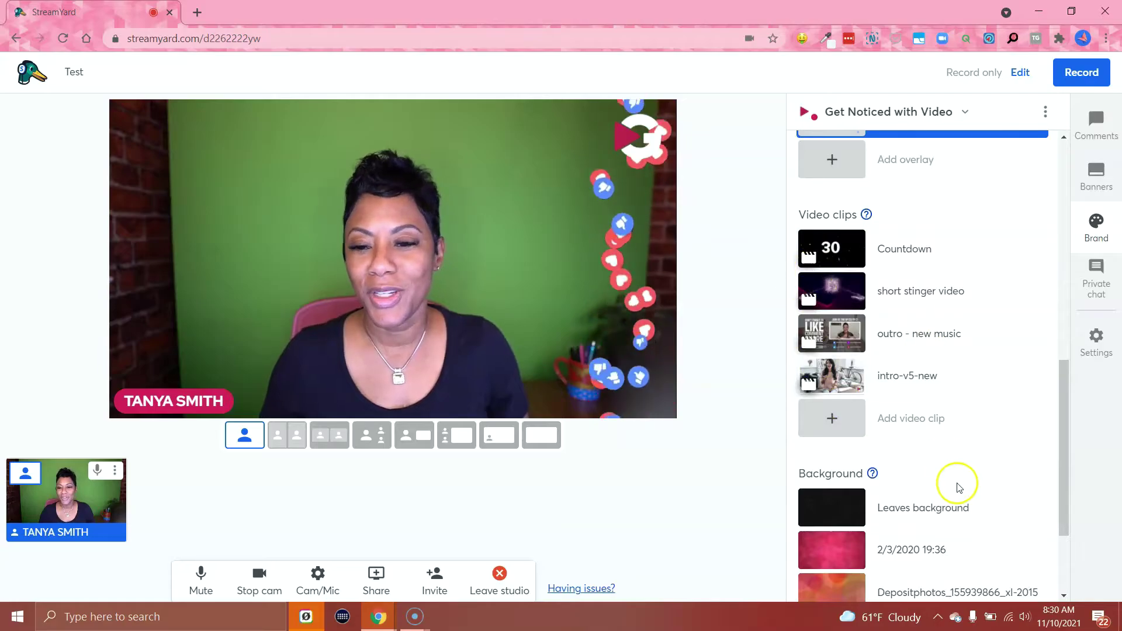
pyautogui.scroll(-3, 955, 482)
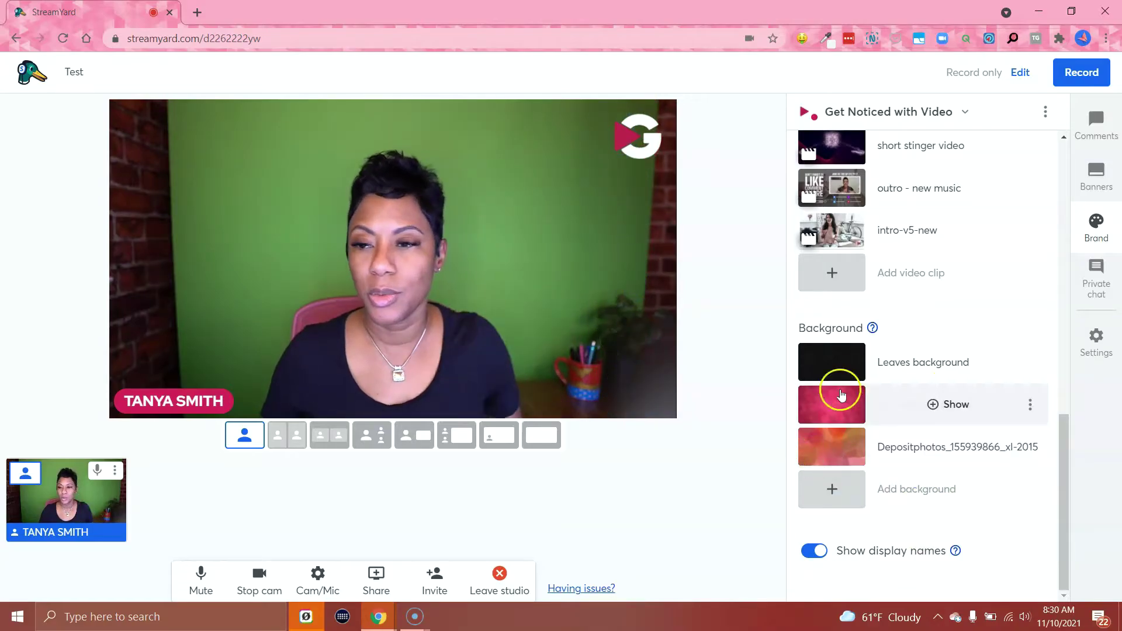
# Review the general studio settings, including broadcast quality and the guest audio recording option
pyautogui.click(1094, 351)
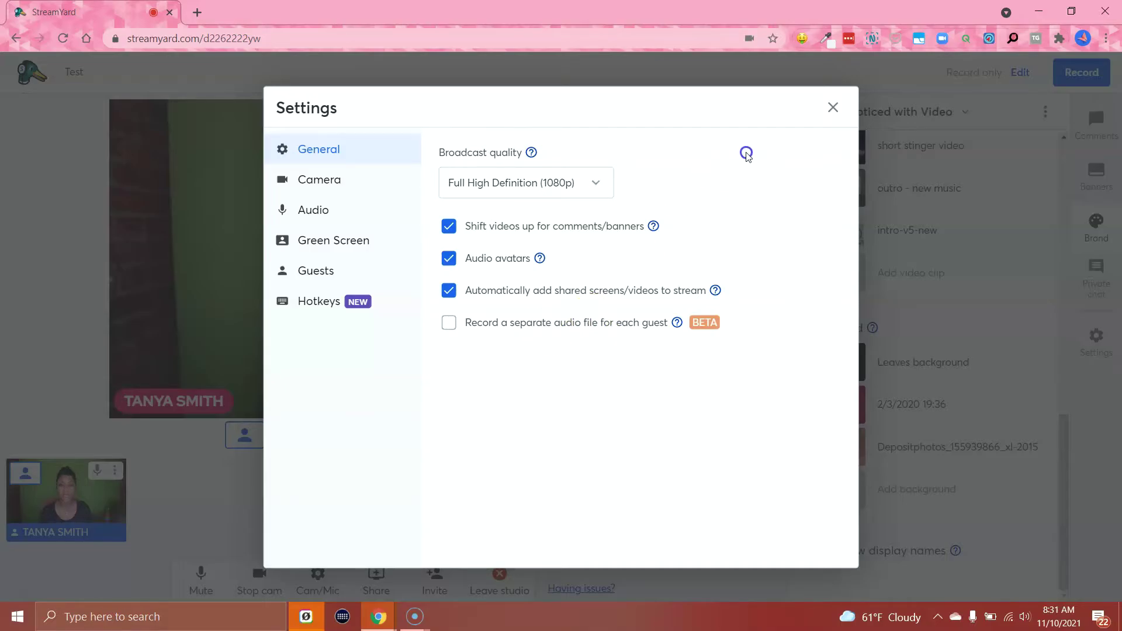
pyautogui.click(835, 108)
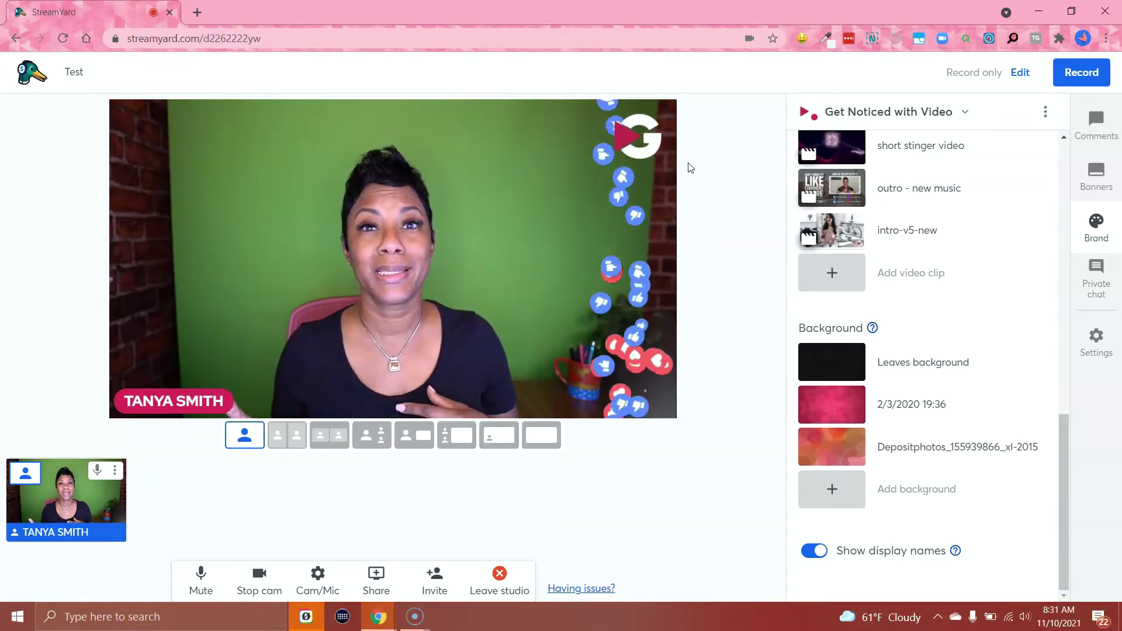
pyautogui.moveTo(963, 169)
pyautogui.click(1097, 342)
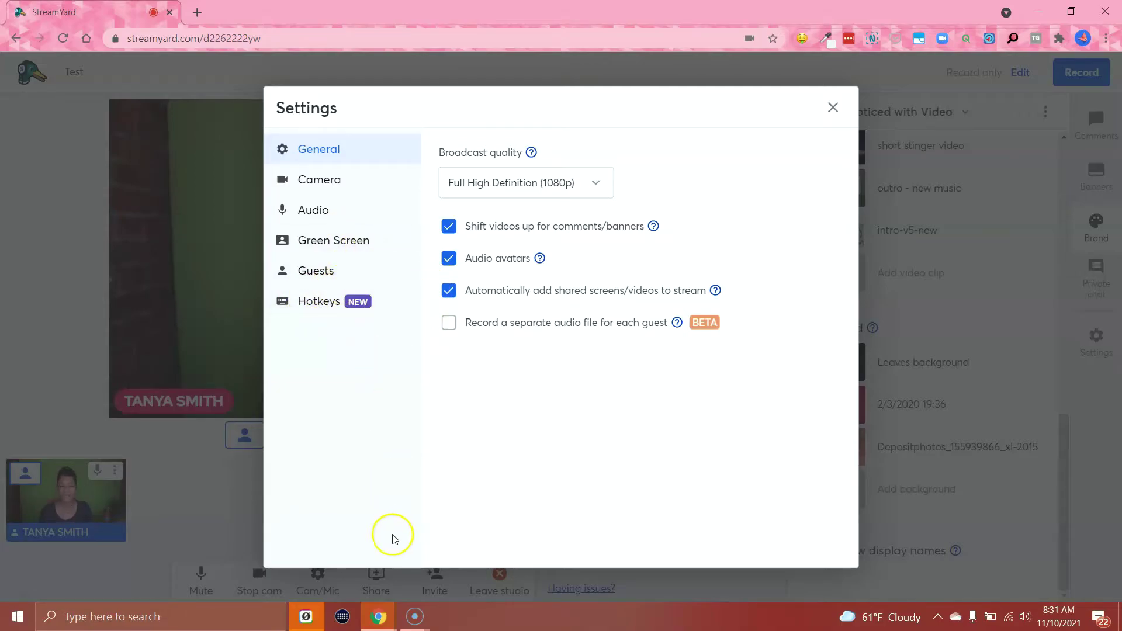
pyautogui.moveTo(391, 615)
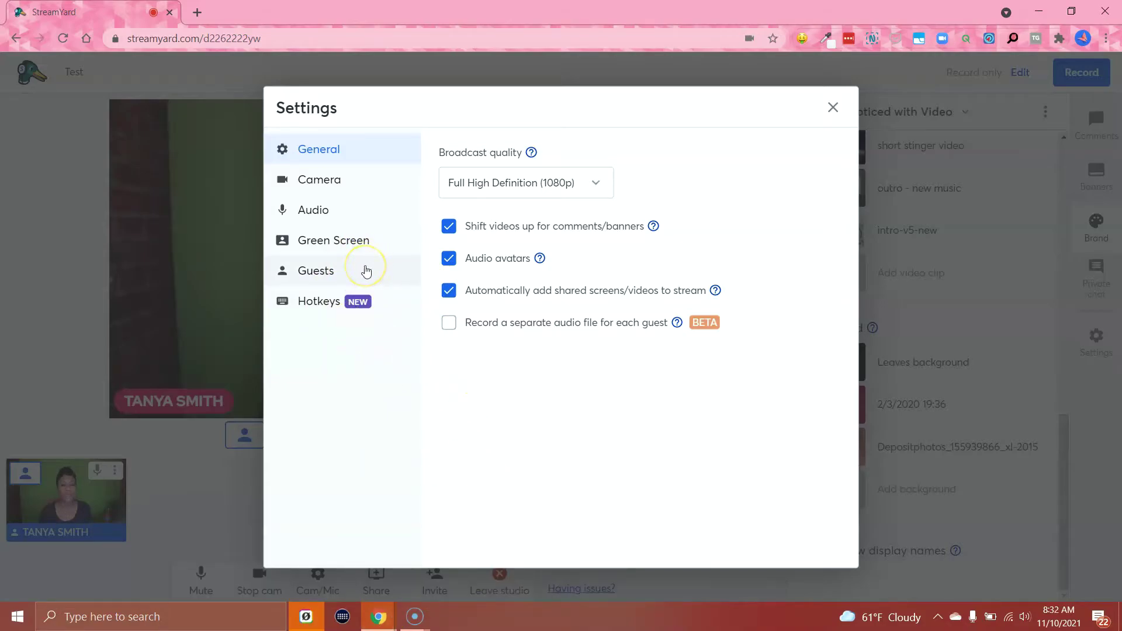
# Try the conference room, restaurant lounge and purple city skyline virtual backgrounds in the green screen settings
pyautogui.click(367, 247)
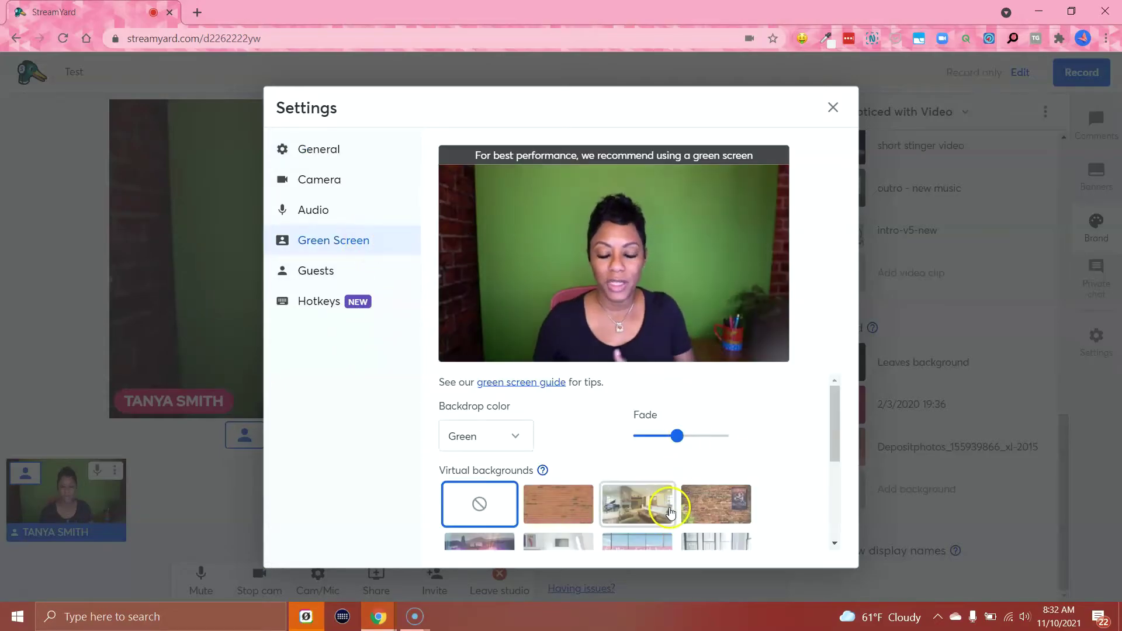
pyautogui.scroll(-3, 719, 467)
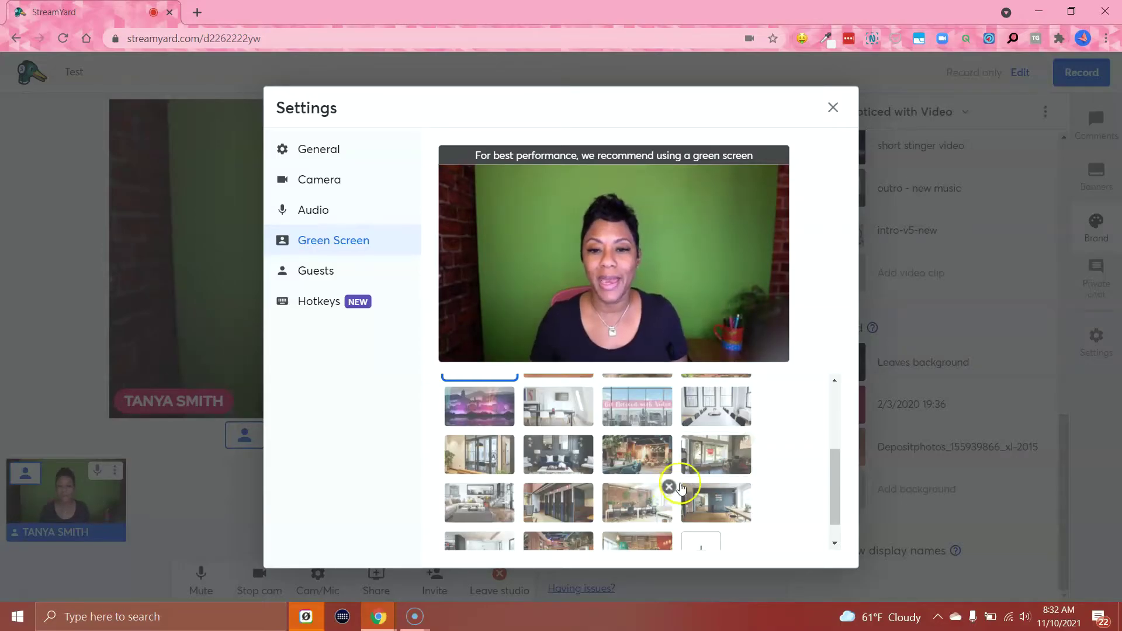
pyautogui.click(709, 410)
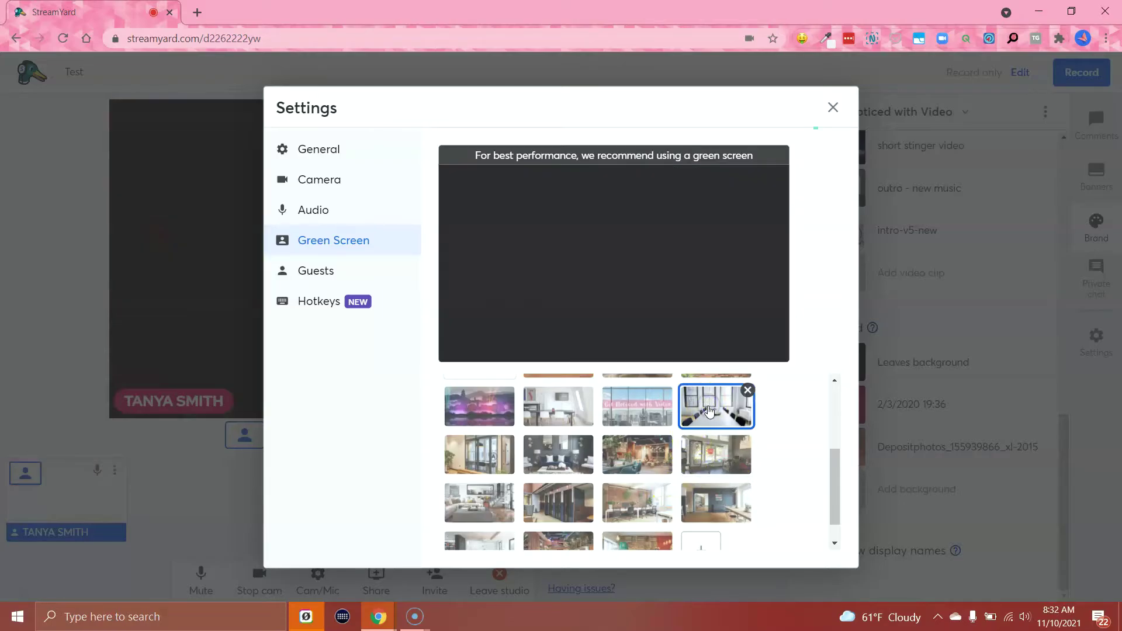
pyautogui.click(700, 456)
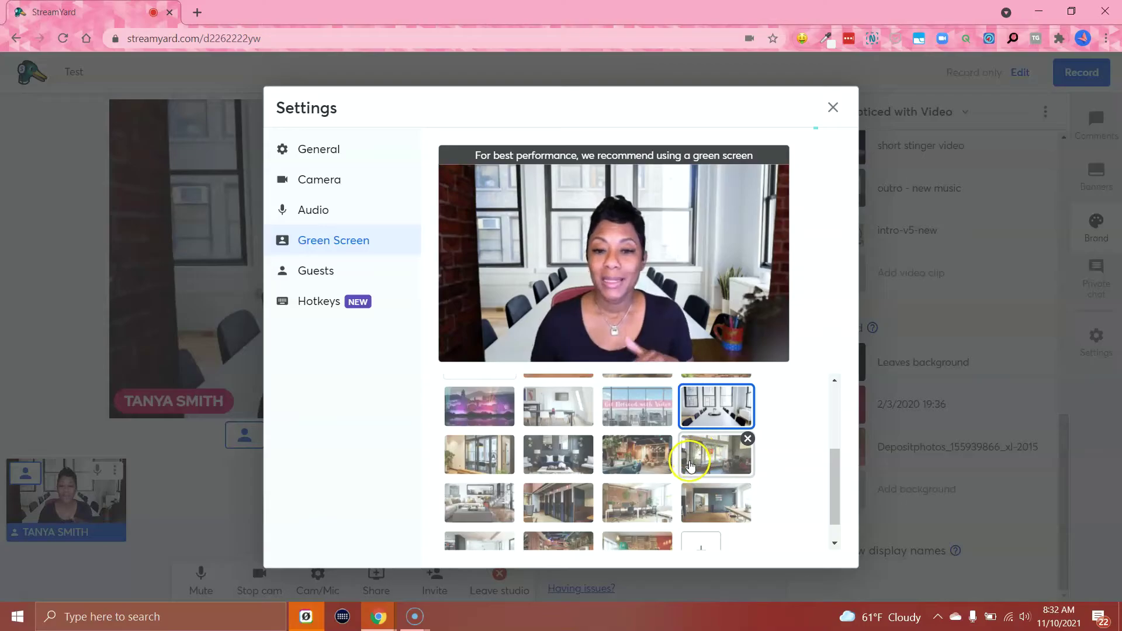
pyautogui.click(647, 454)
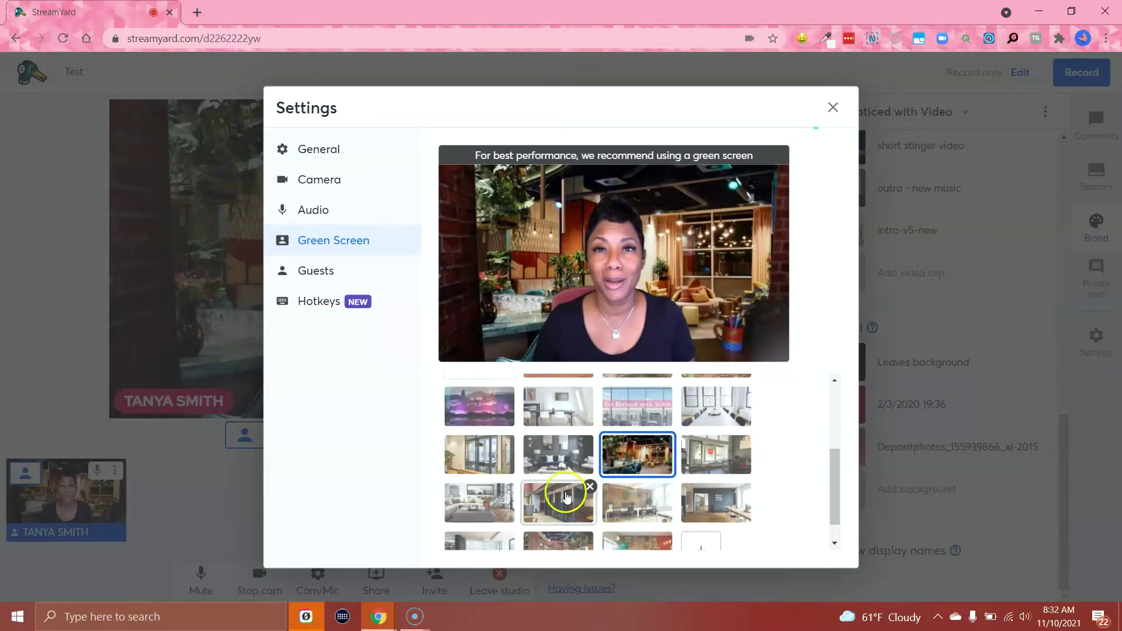
pyautogui.click(465, 422)
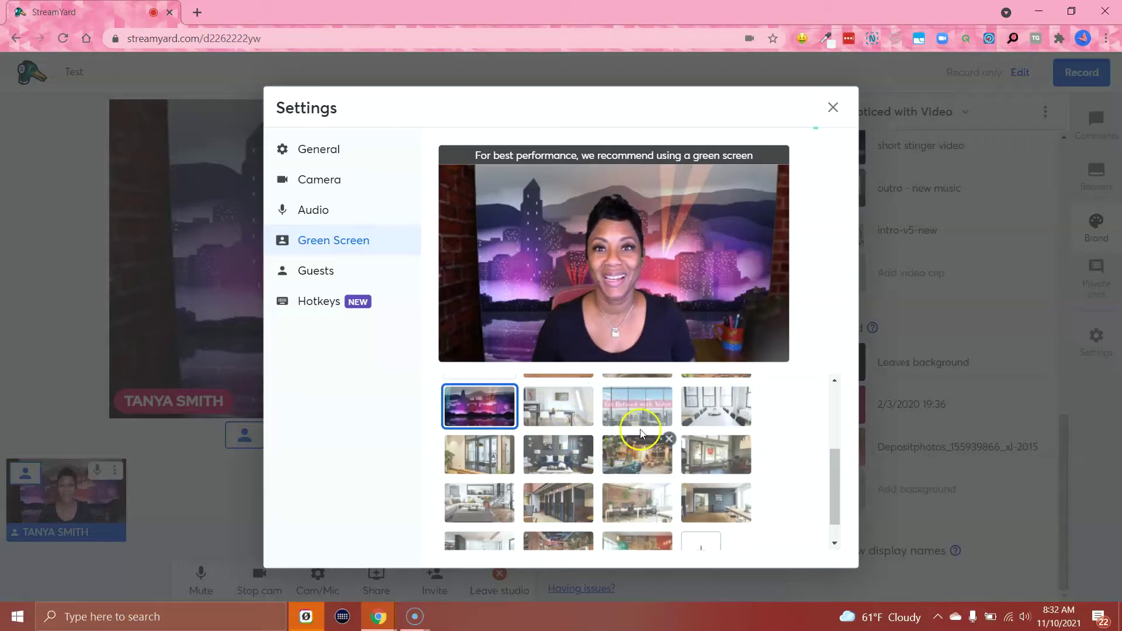
# Try the "Get Noticed with Video" window and glass-door office virtual backgrounds, and return to no virtual background
pyautogui.scroll(-1, 693, 456)
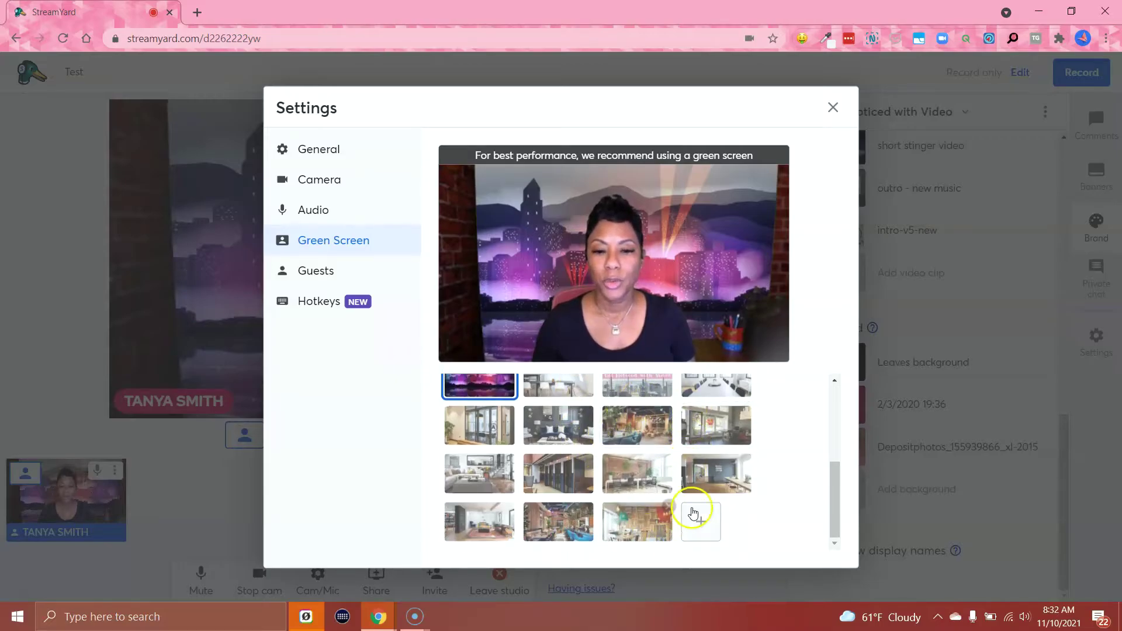
pyautogui.scroll(1, 634, 399)
pyautogui.scroll(2, 634, 399)
pyautogui.click(635, 523)
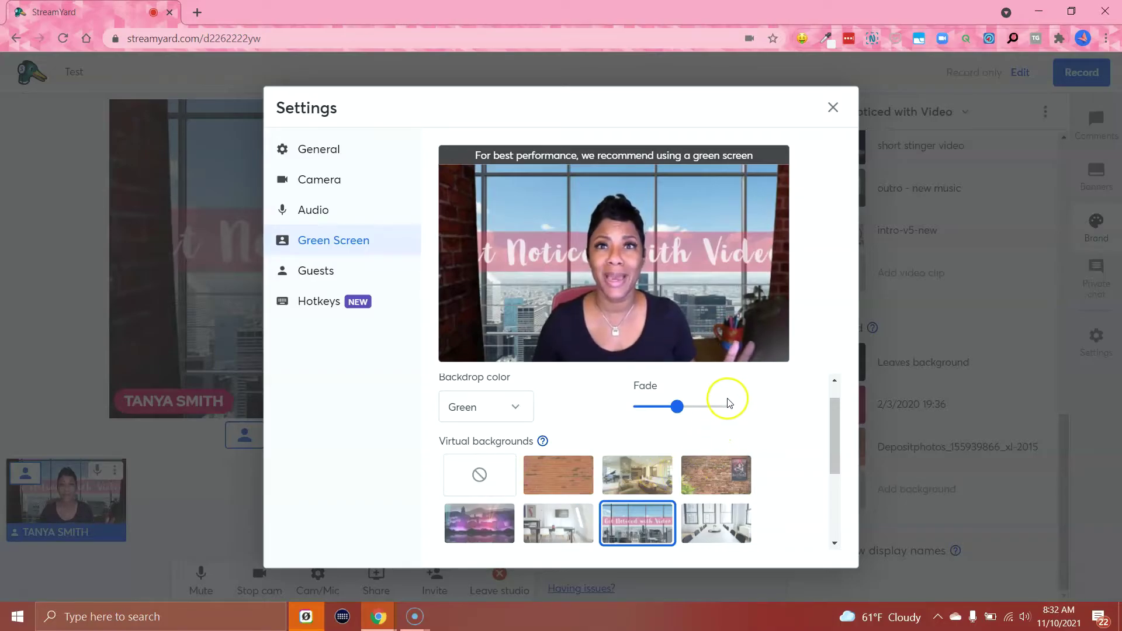
pyautogui.scroll(-1, 663, 466)
pyautogui.scroll(-1, 663, 466)
pyautogui.click(493, 436)
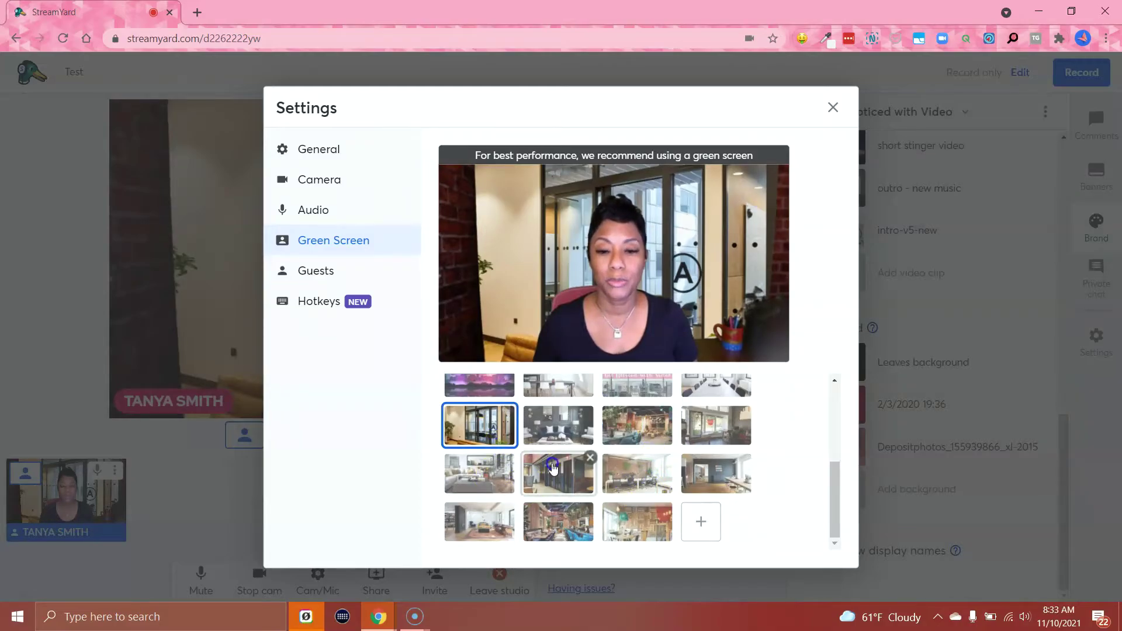
pyautogui.scroll(3, 444, 421)
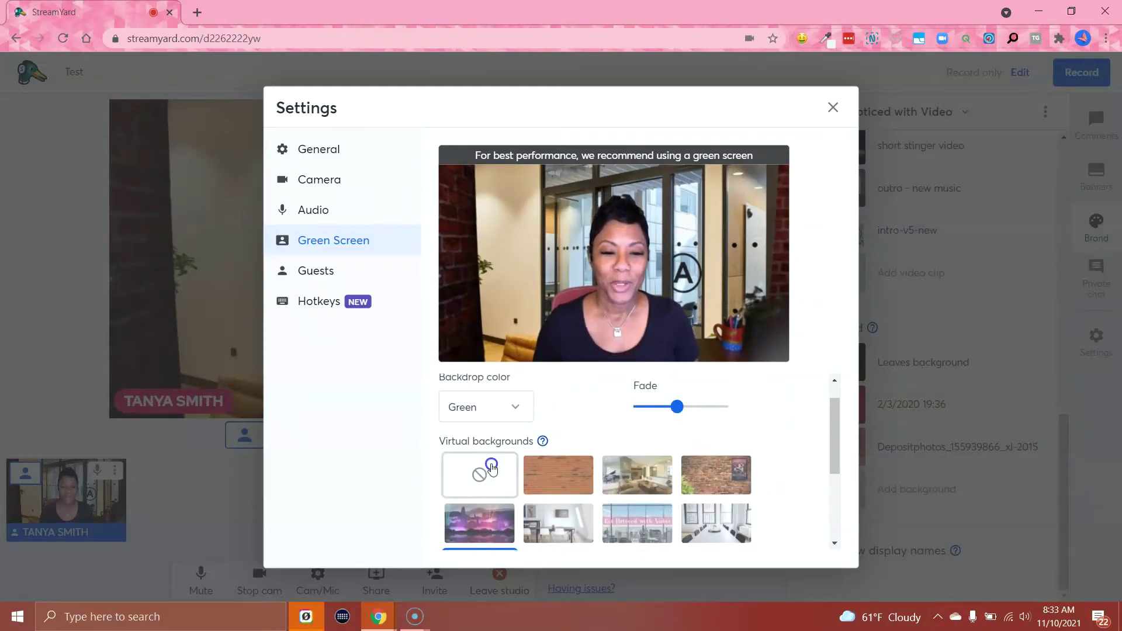
pyautogui.click(490, 471)
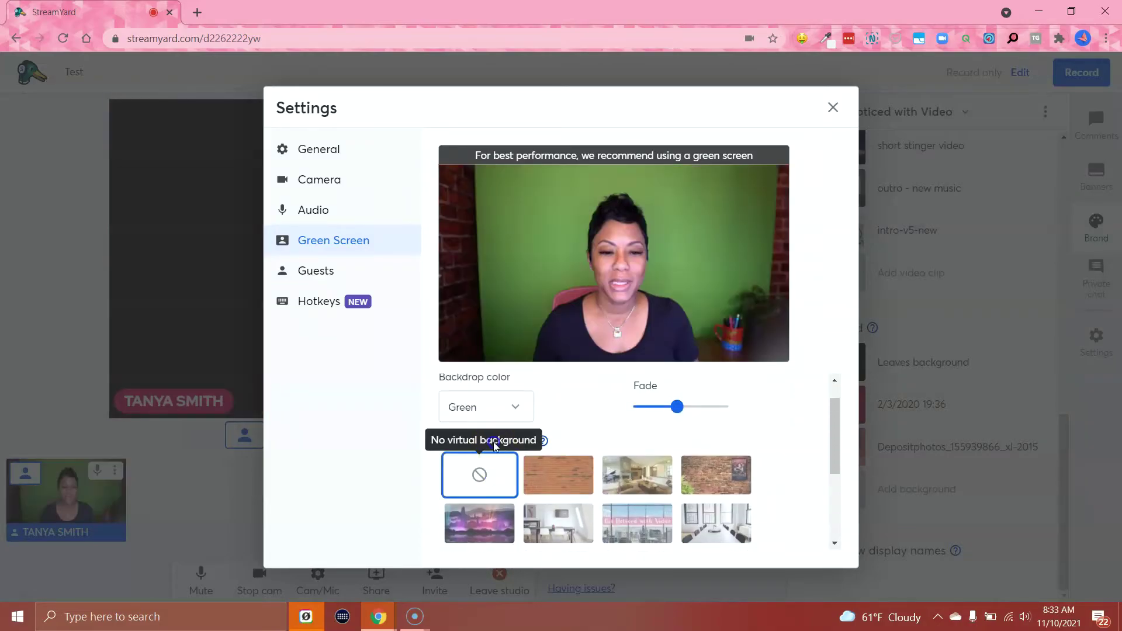
# Review the hotkeys for devices, sharing, broadcasting, layouts and navigation, and close the settings
pyautogui.click(331, 307)
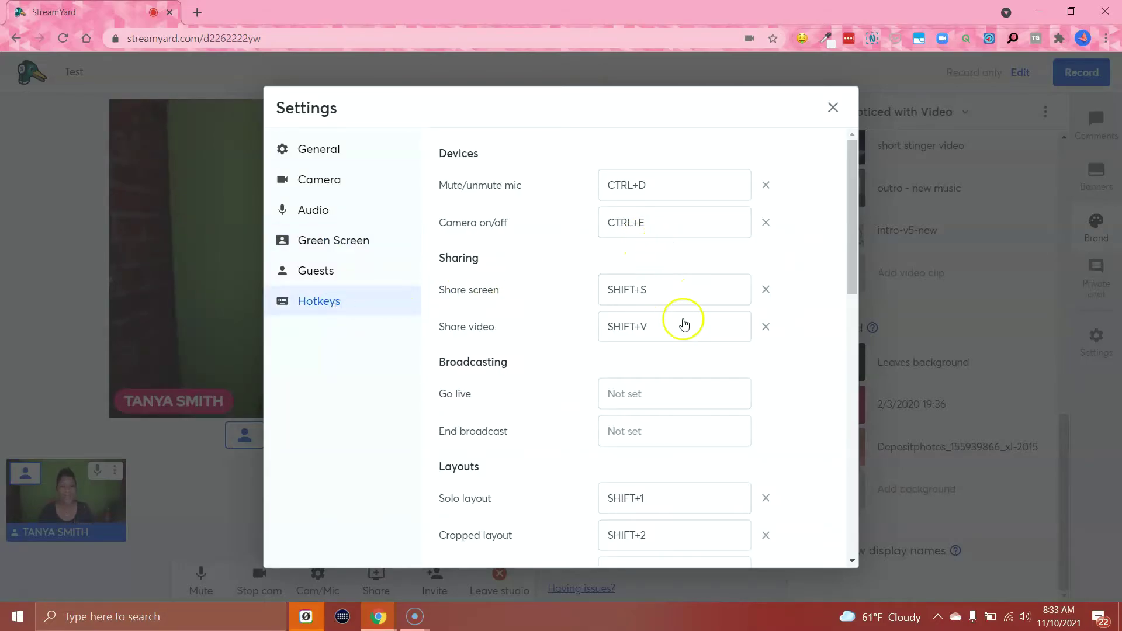
pyautogui.scroll(-9, 684, 320)
pyautogui.scroll(-4, 688, 331)
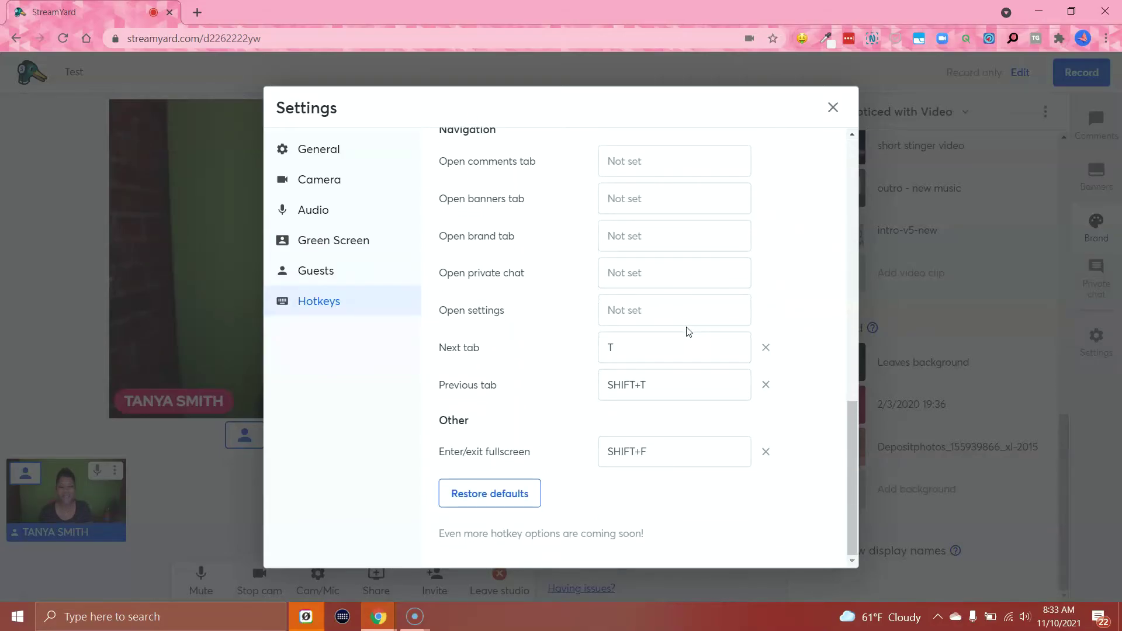
pyautogui.scroll(4, 688, 331)
pyautogui.scroll(-4, 688, 332)
pyautogui.scroll(3, 689, 331)
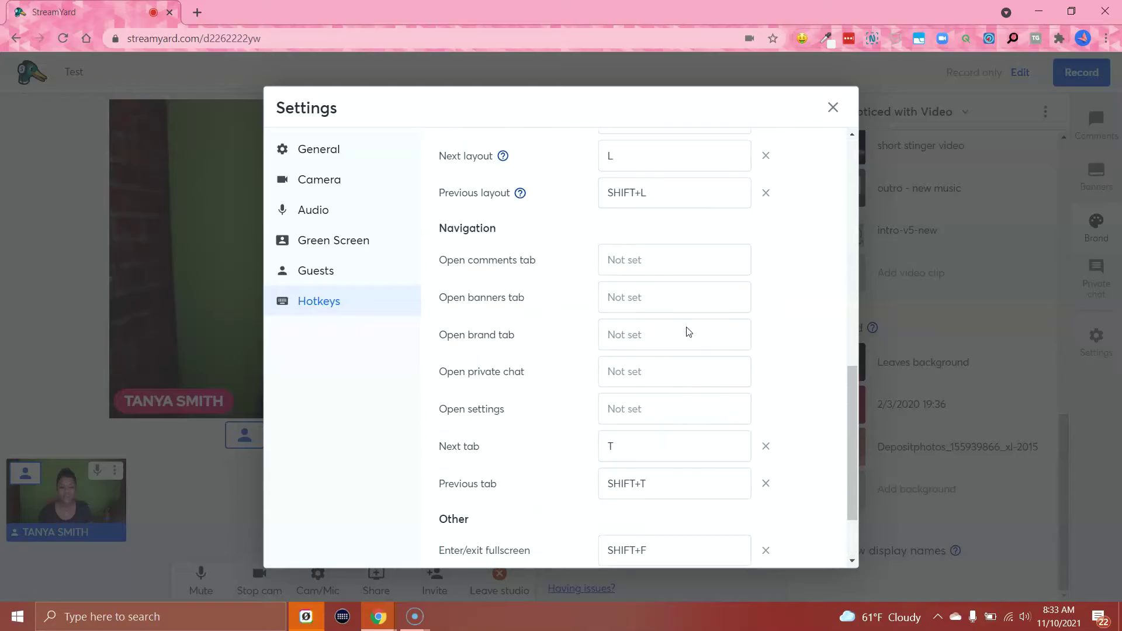
pyautogui.scroll(5, 688, 331)
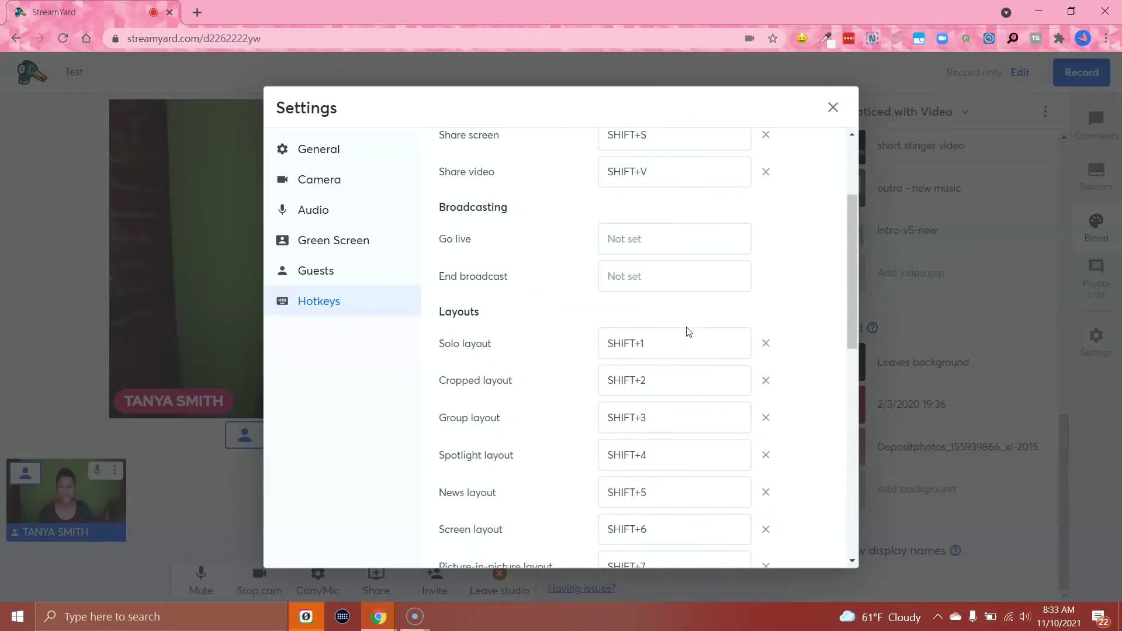
pyautogui.scroll(3, 688, 330)
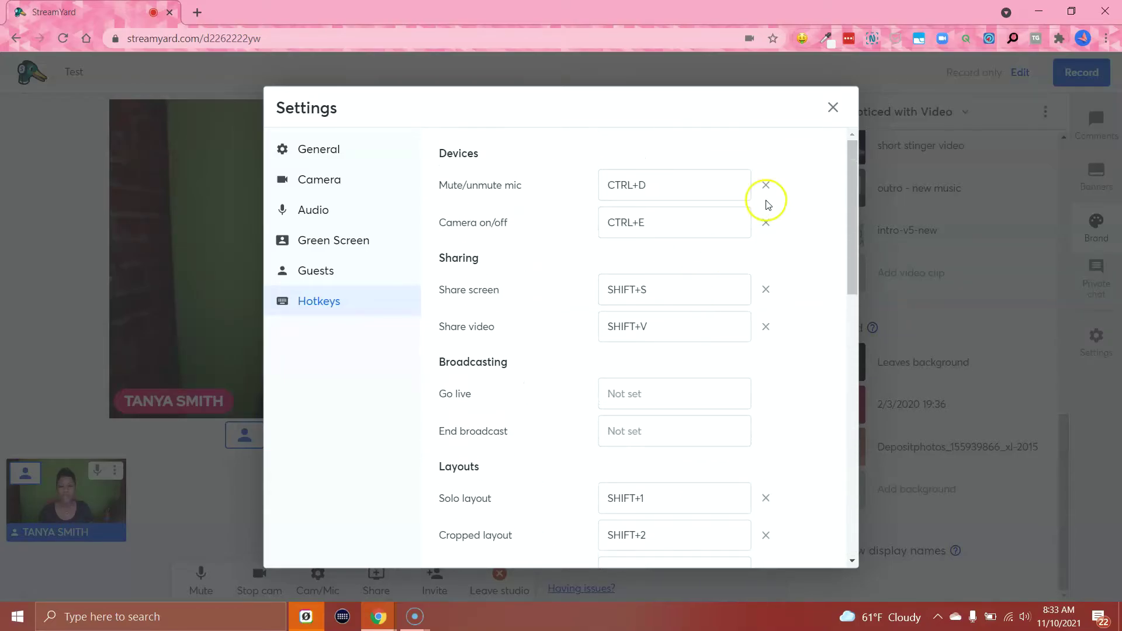
pyautogui.click(831, 106)
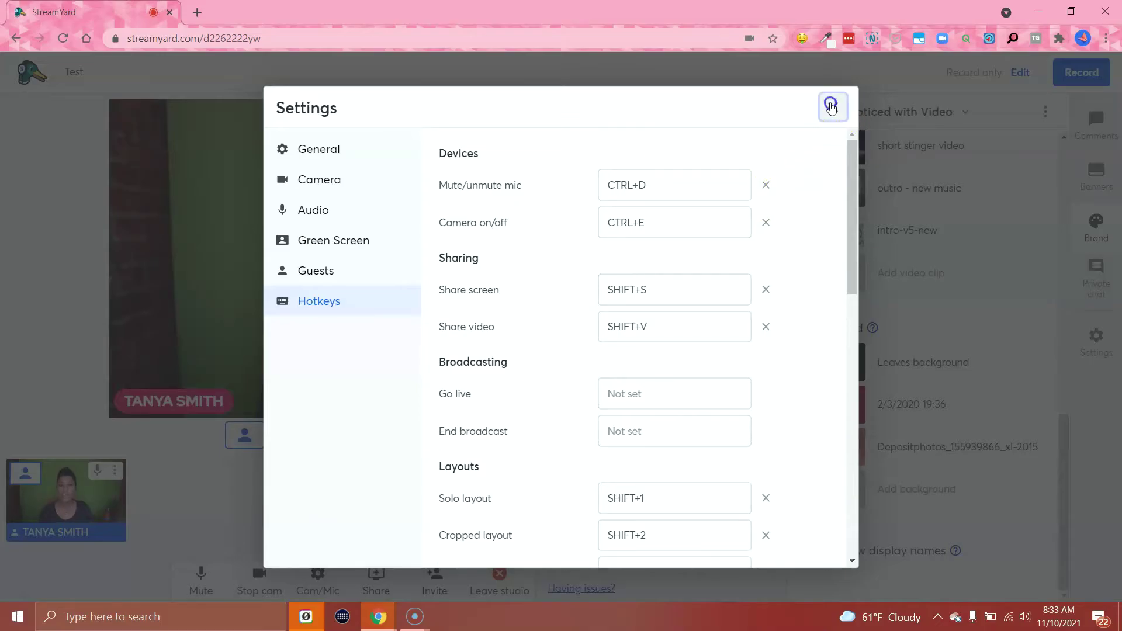
# Show the example StreamYard viewer comment on the stream and hide it again
pyautogui.moveTo(984, 199)
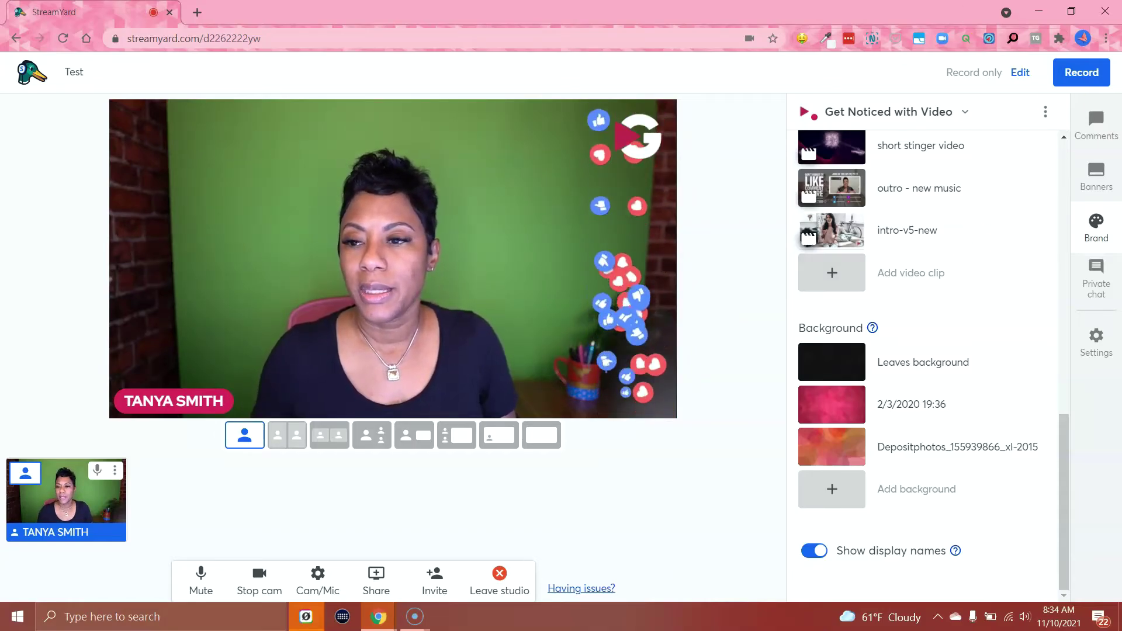
pyautogui.click(1099, 121)
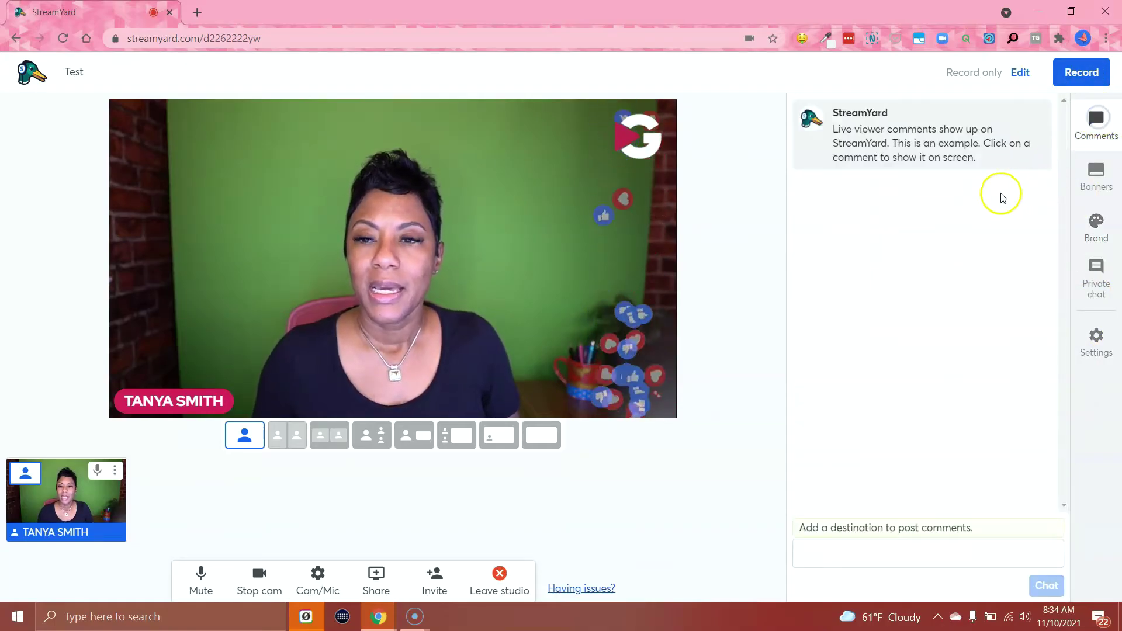
pyautogui.click(916, 131)
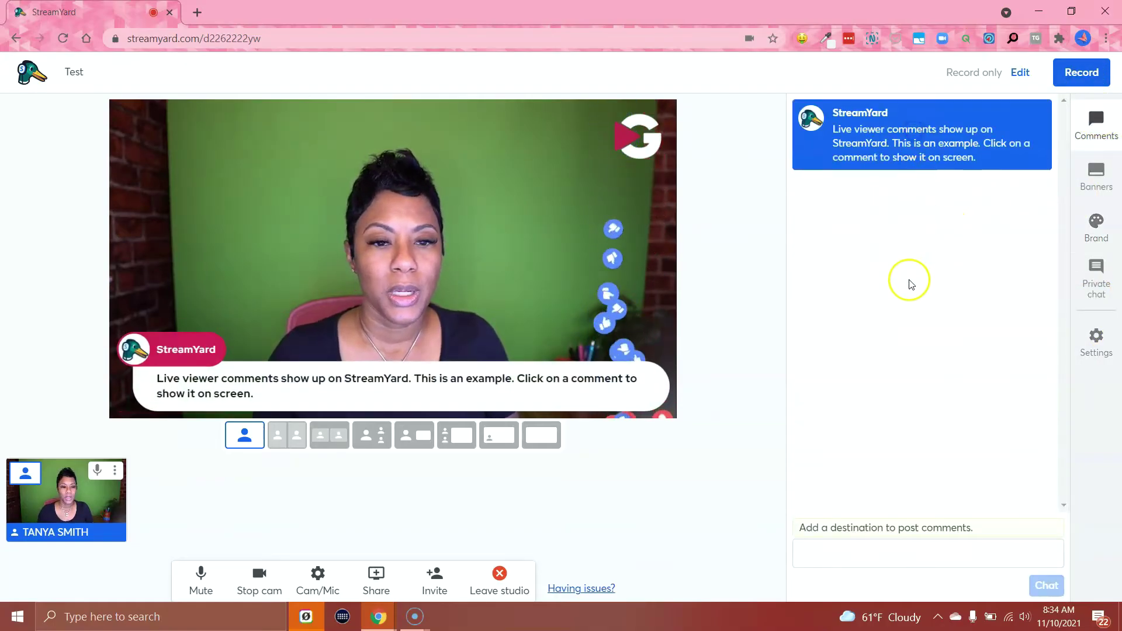
pyautogui.moveTo(911, 151)
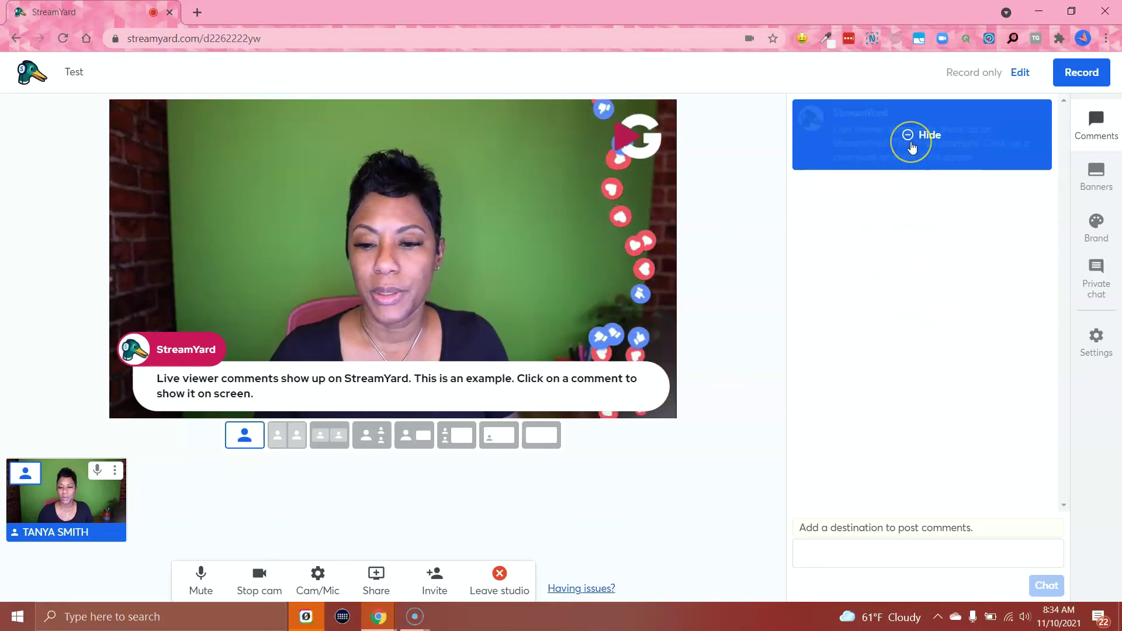
pyautogui.click(912, 150)
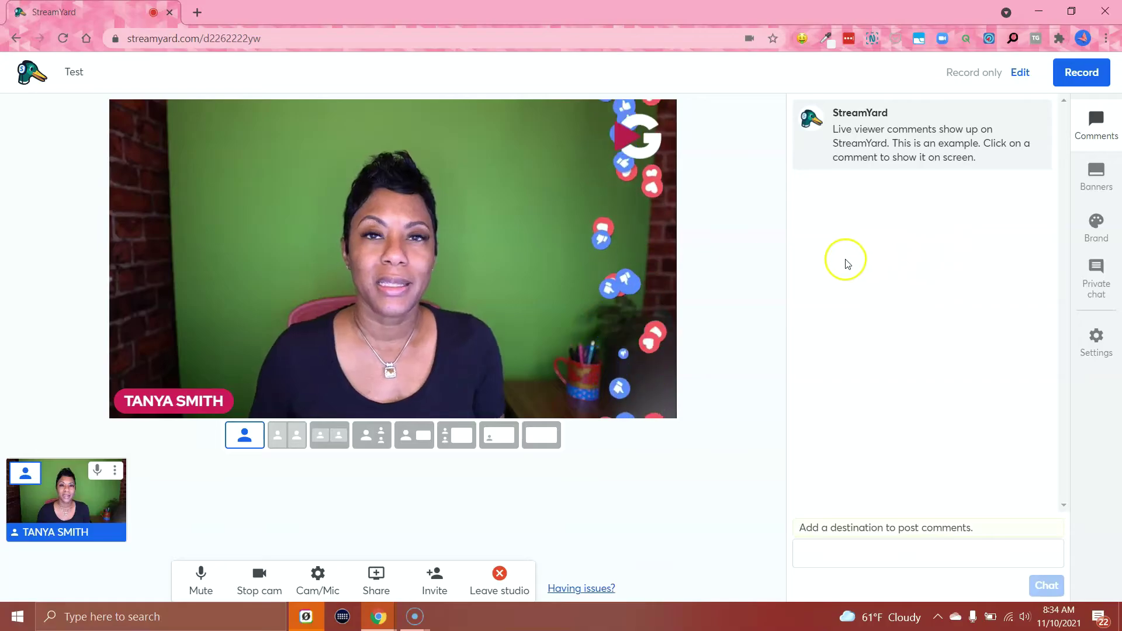
pyautogui.moveTo(601, 291)
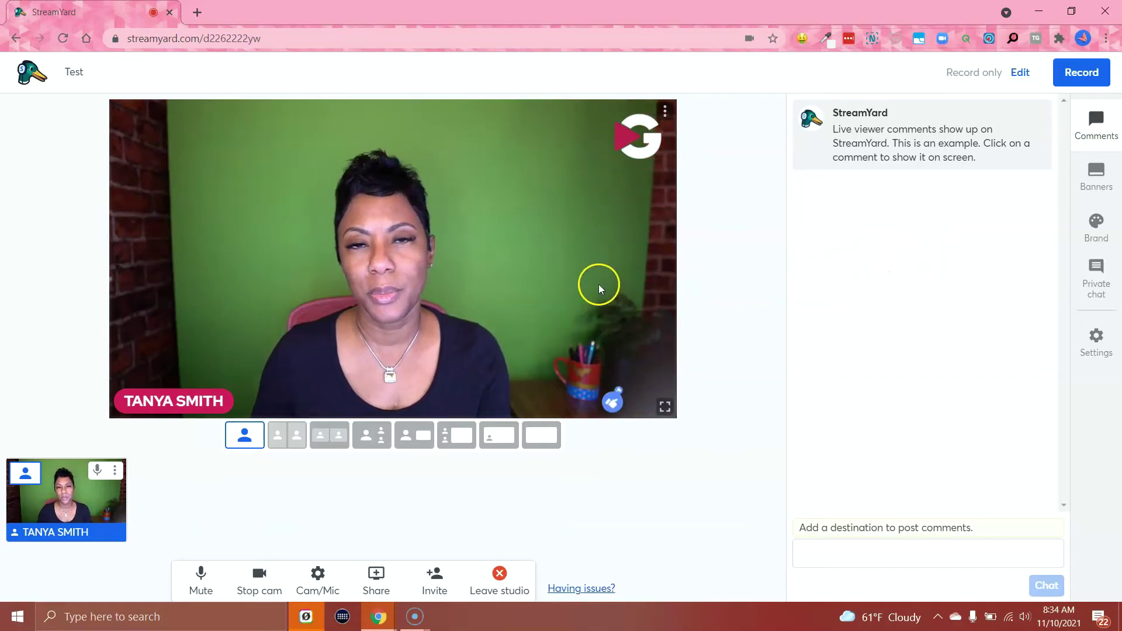